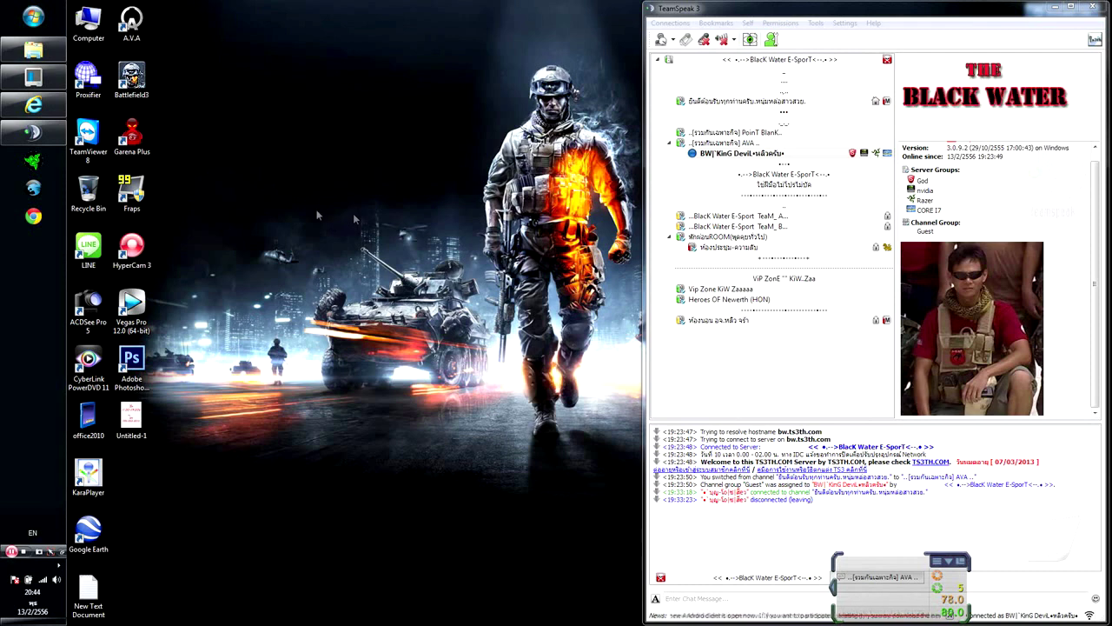
# Step: Open the Razer Mamba configurator and create a new macro named "sniper"
pyautogui.click(32, 166)
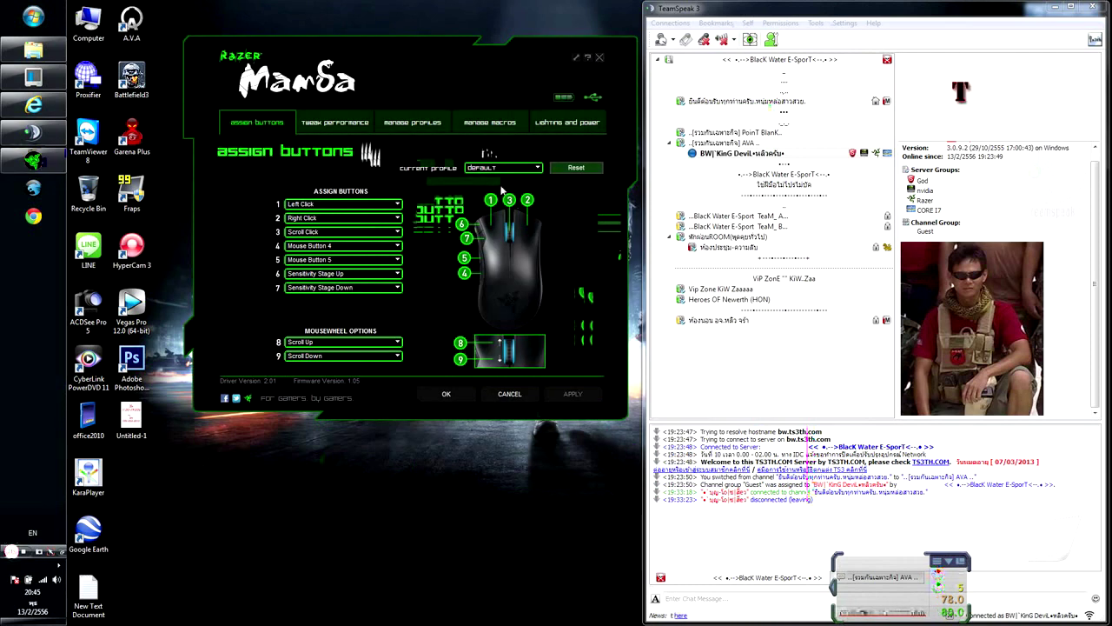
pyautogui.click(490, 122)
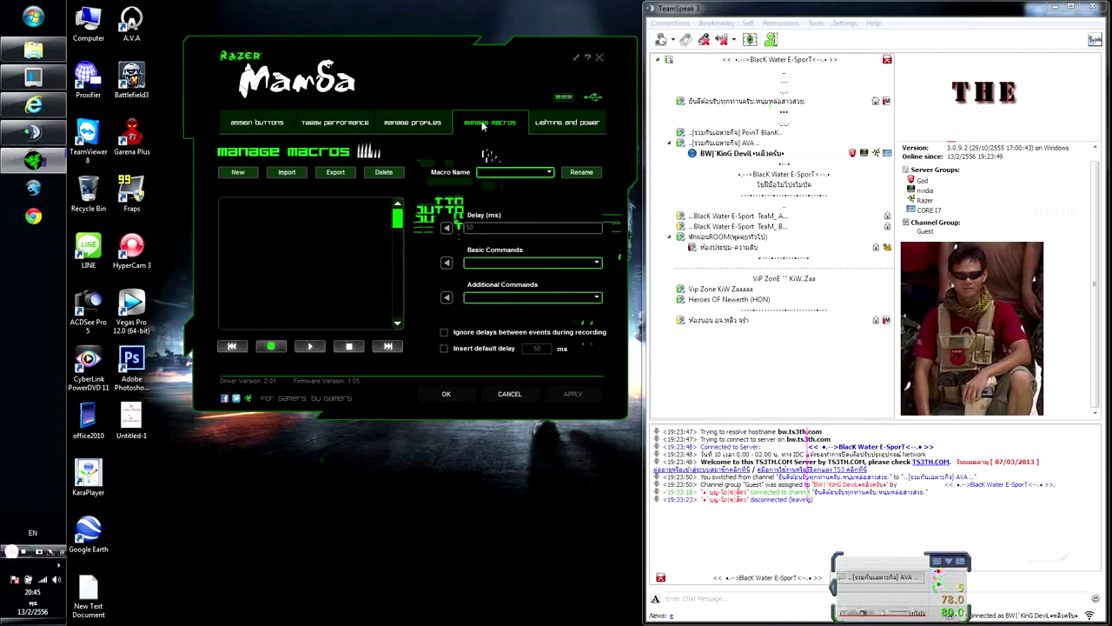
pyautogui.click(528, 173)
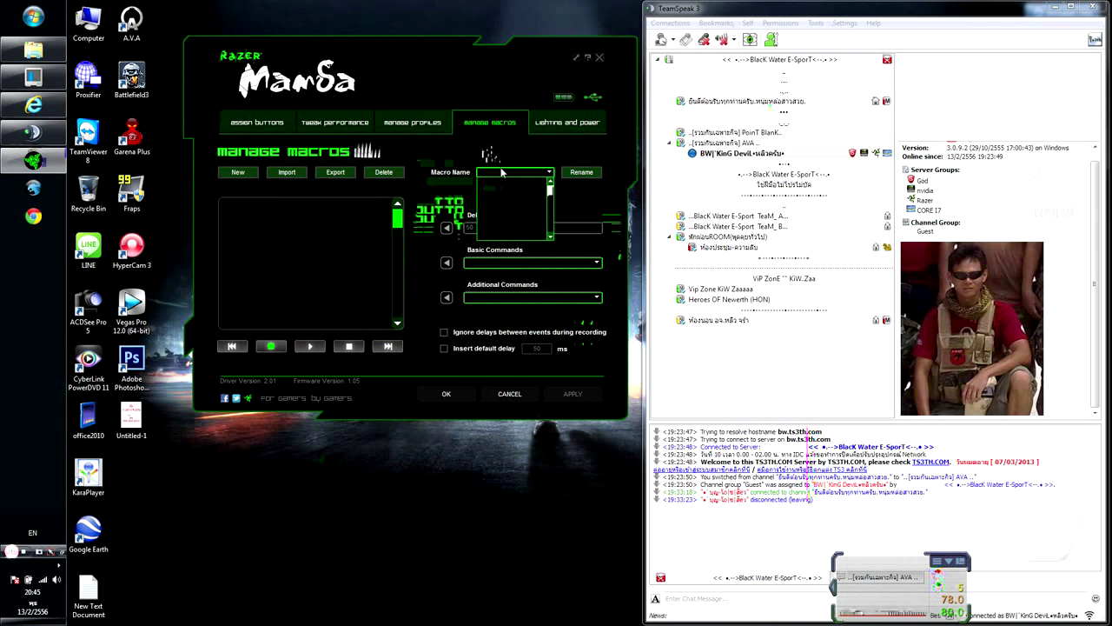
pyautogui.click(452, 151)
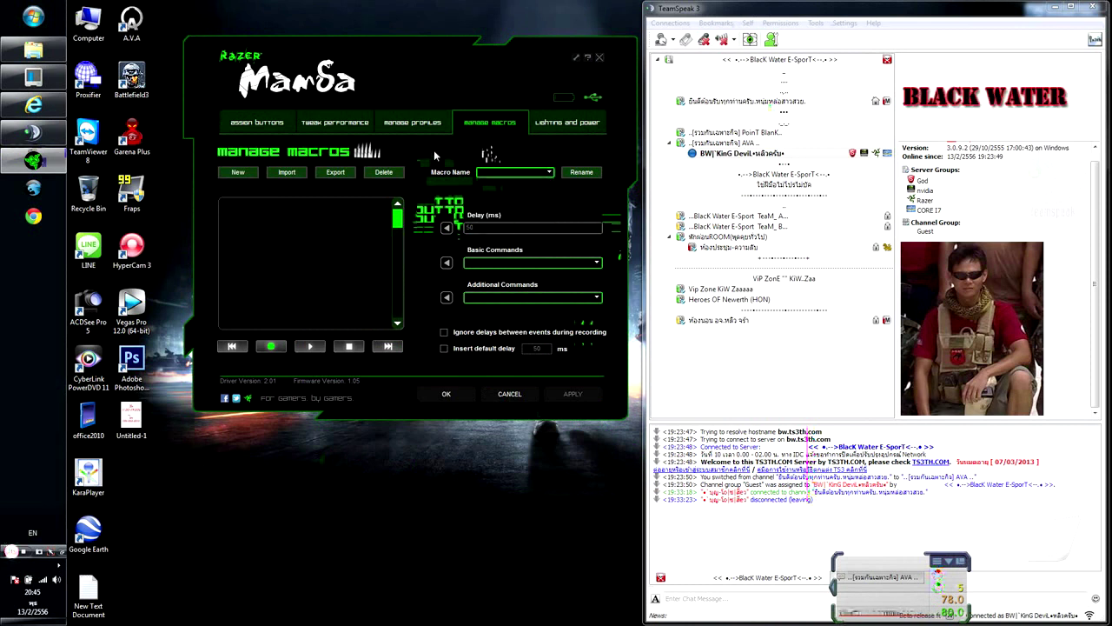
pyautogui.click(250, 171)
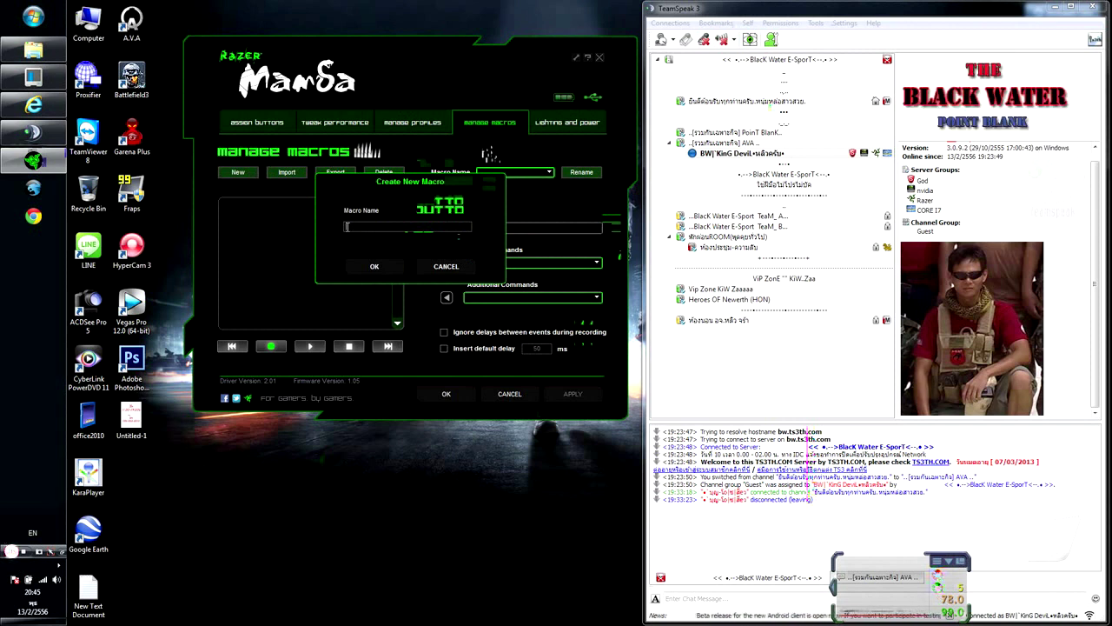
pyautogui.write('snip')
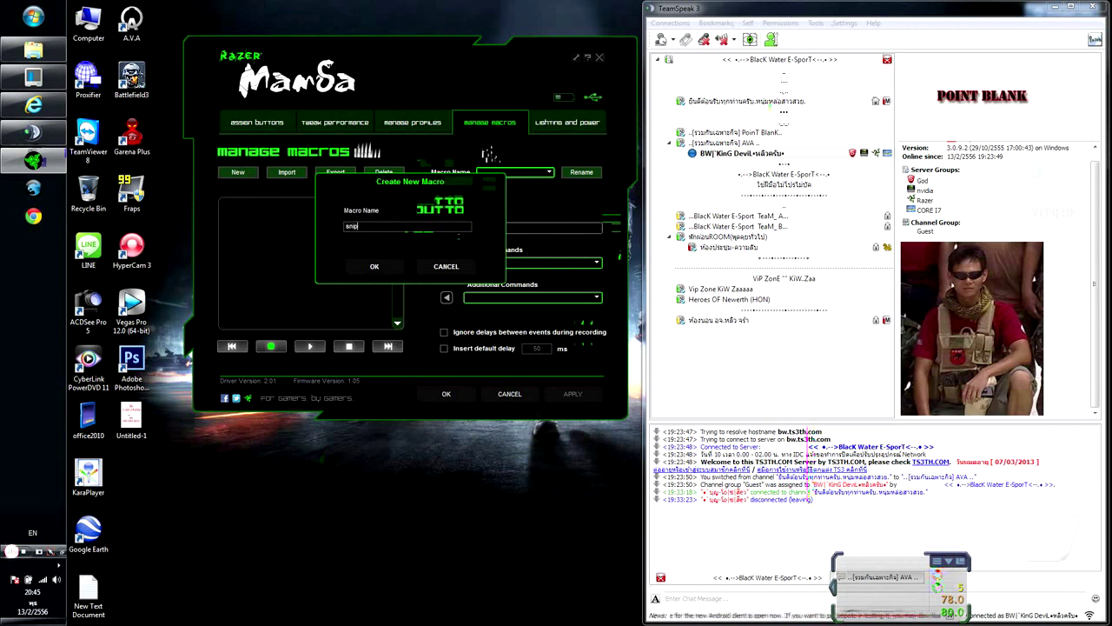
pyautogui.write('er')
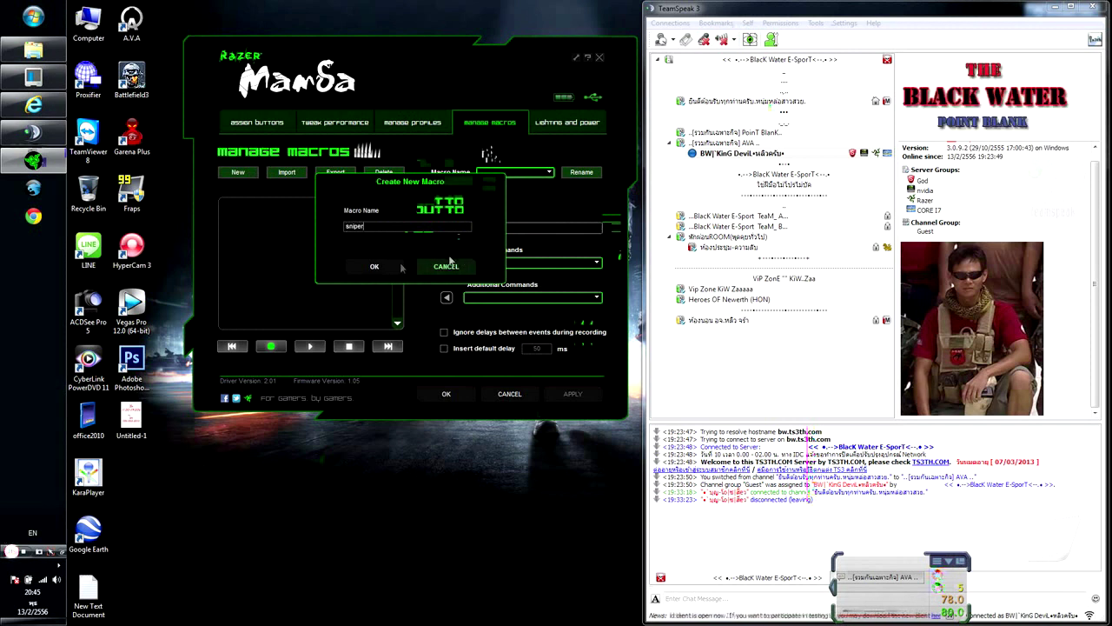
pyautogui.click(374, 266)
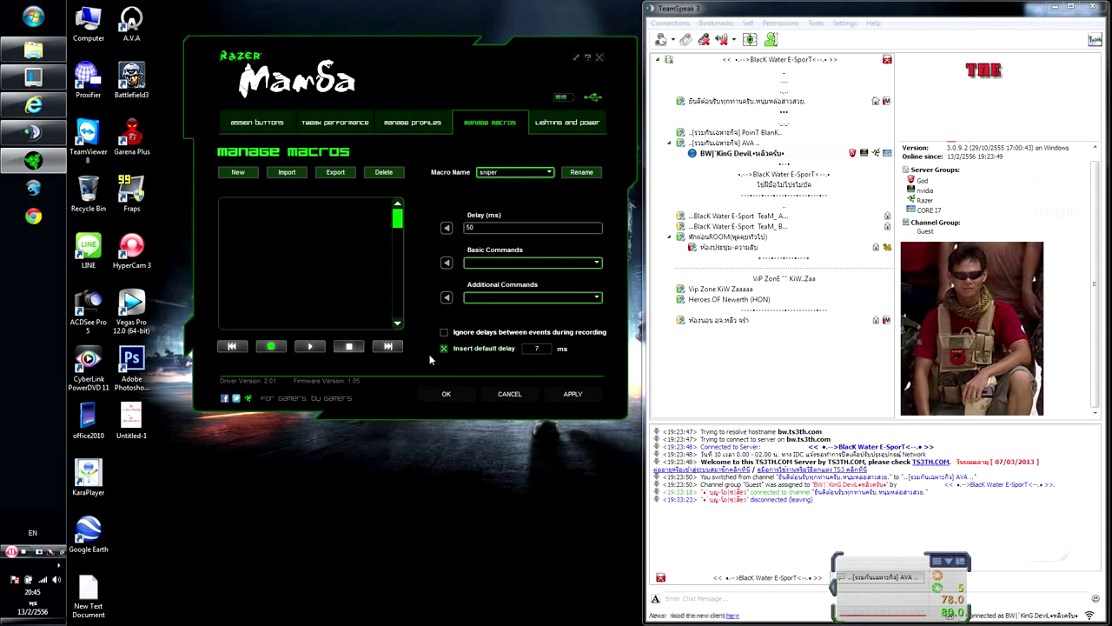
# Step: Record a left click followed by the 3 and 1 keystrokes into the sniper macro, and end the recording
pyautogui.click(270, 347)
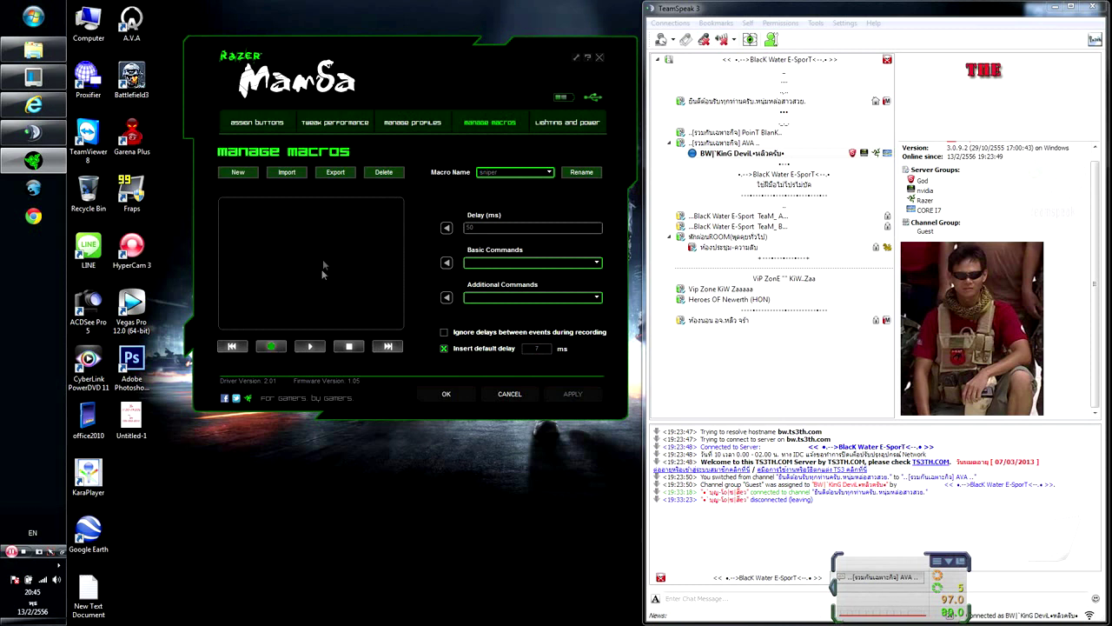
pyautogui.click(303, 248)
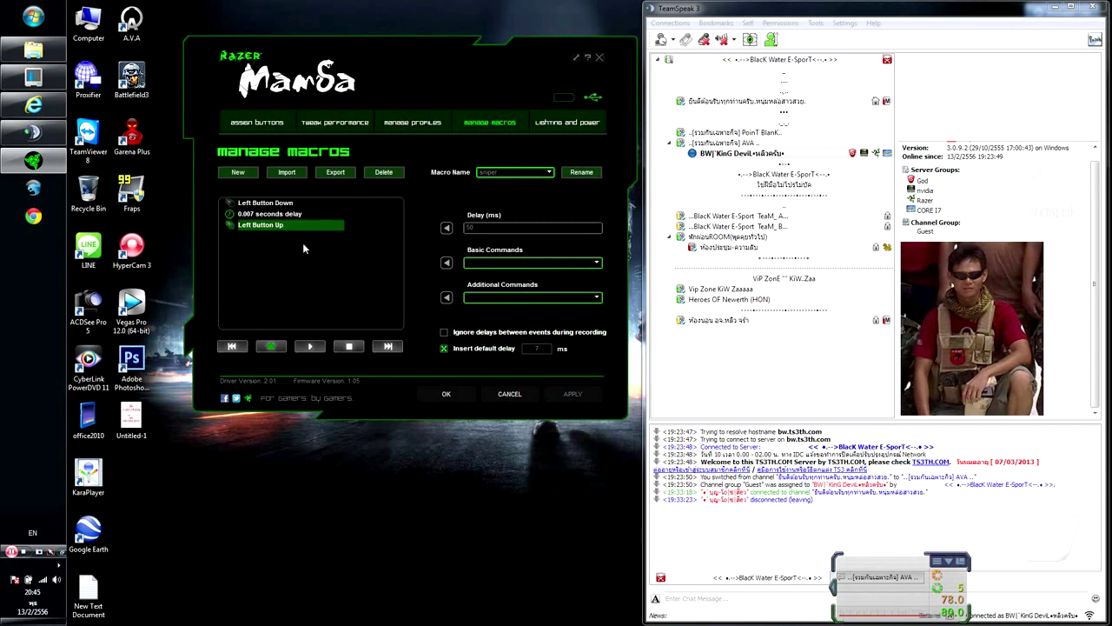
pyautogui.press('3')
pyautogui.press('1')
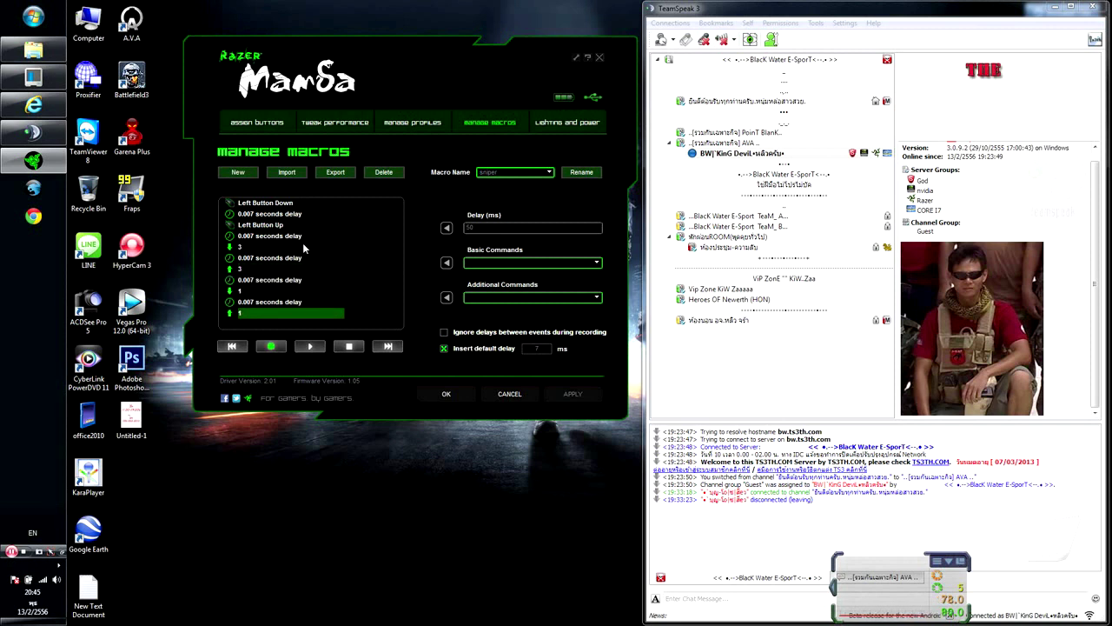
pyautogui.click(348, 345)
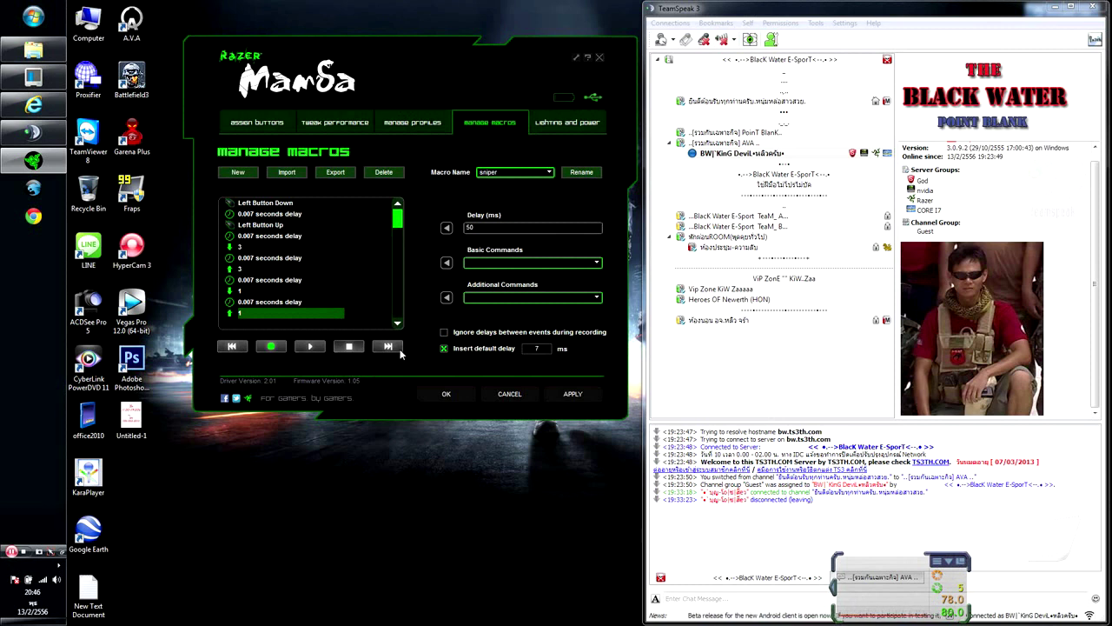
# Step: Set the sniper macro's first two delays, before and after Left Button Up, to 10 ms each and apply the changes
pyautogui.click(256, 233)
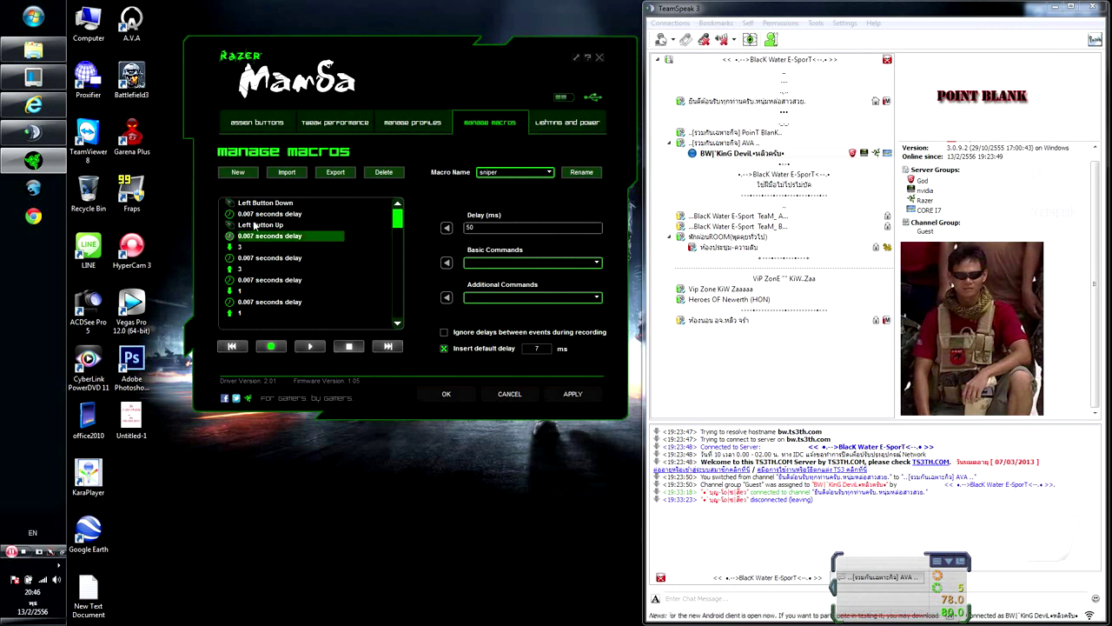
pyautogui.click(254, 215)
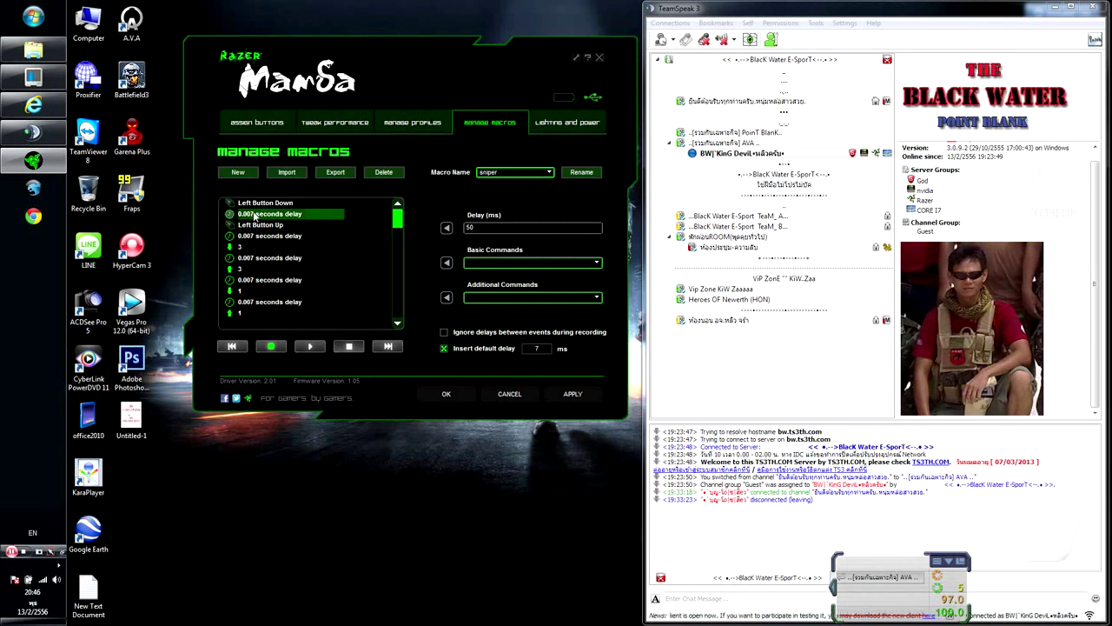
pyautogui.rightClick(254, 216)
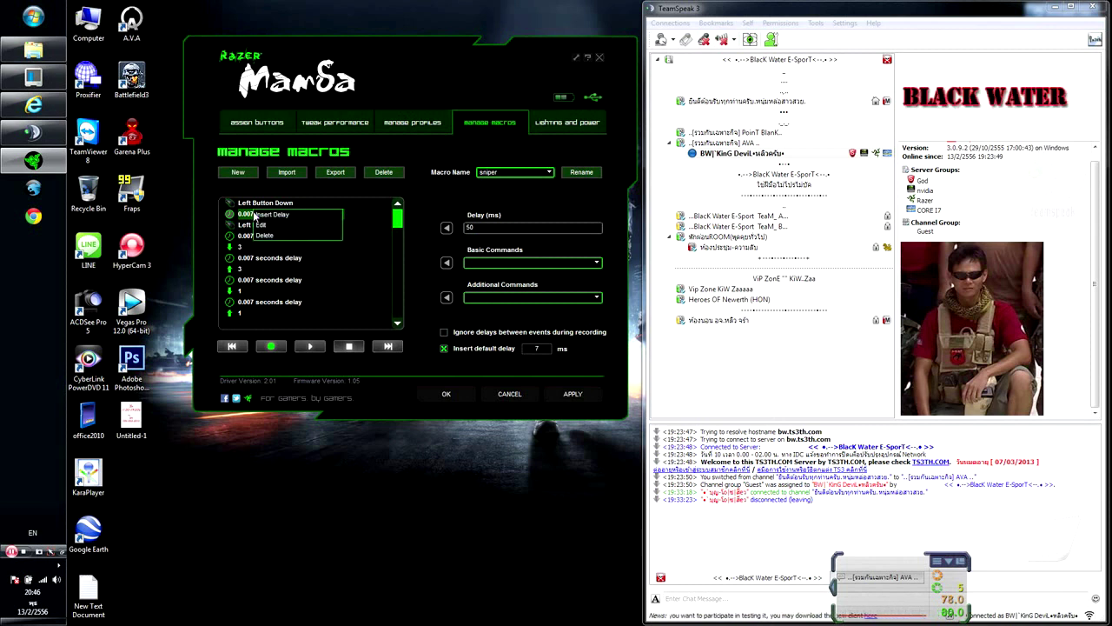
pyautogui.click(517, 362)
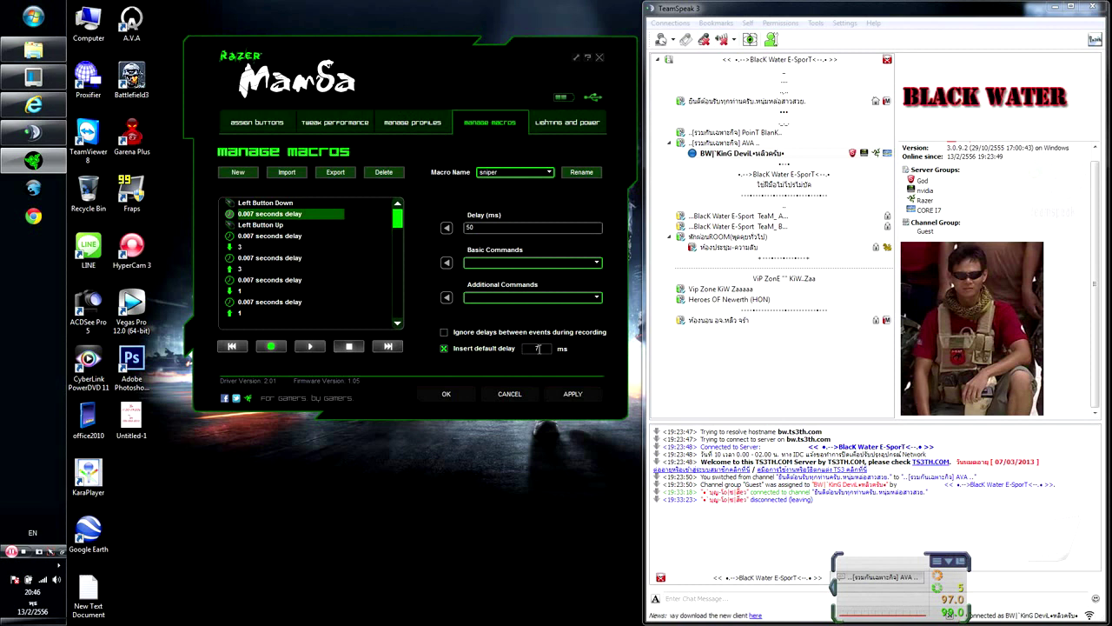
pyautogui.doubleClick(261, 215)
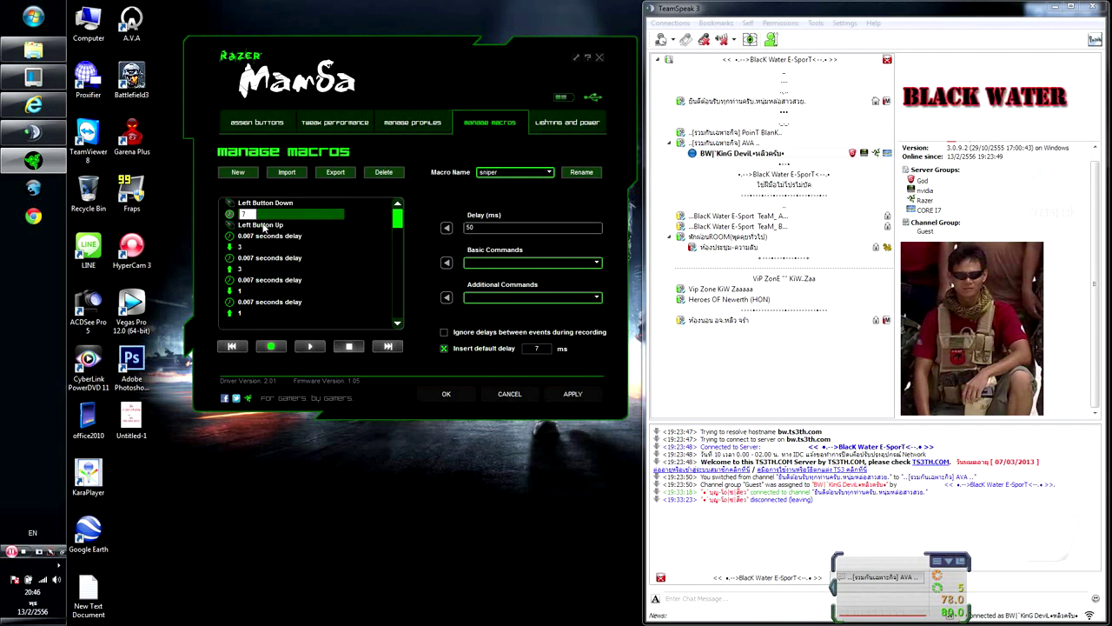
pyautogui.write('1')
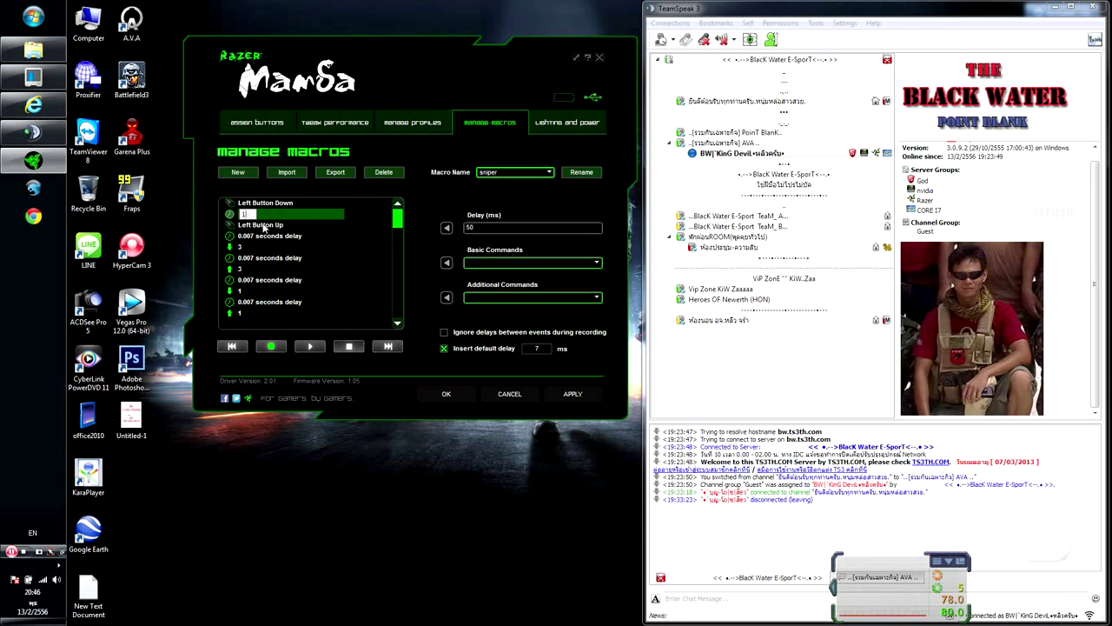
pyautogui.write('0')
pyautogui.doubleClick(269, 236)
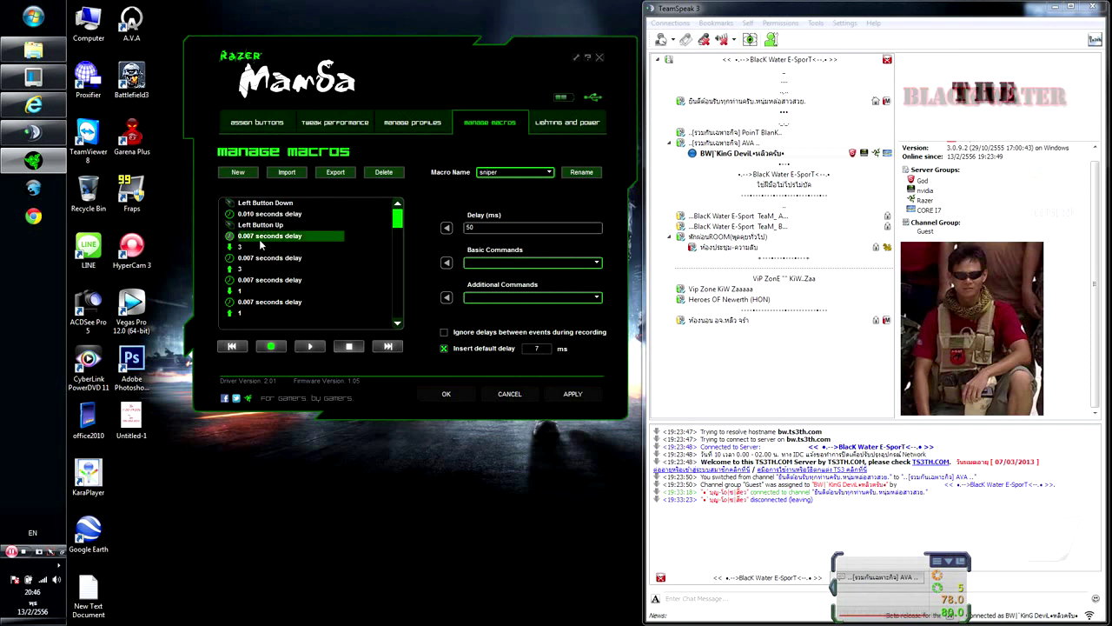
pyautogui.press('BackSpace')
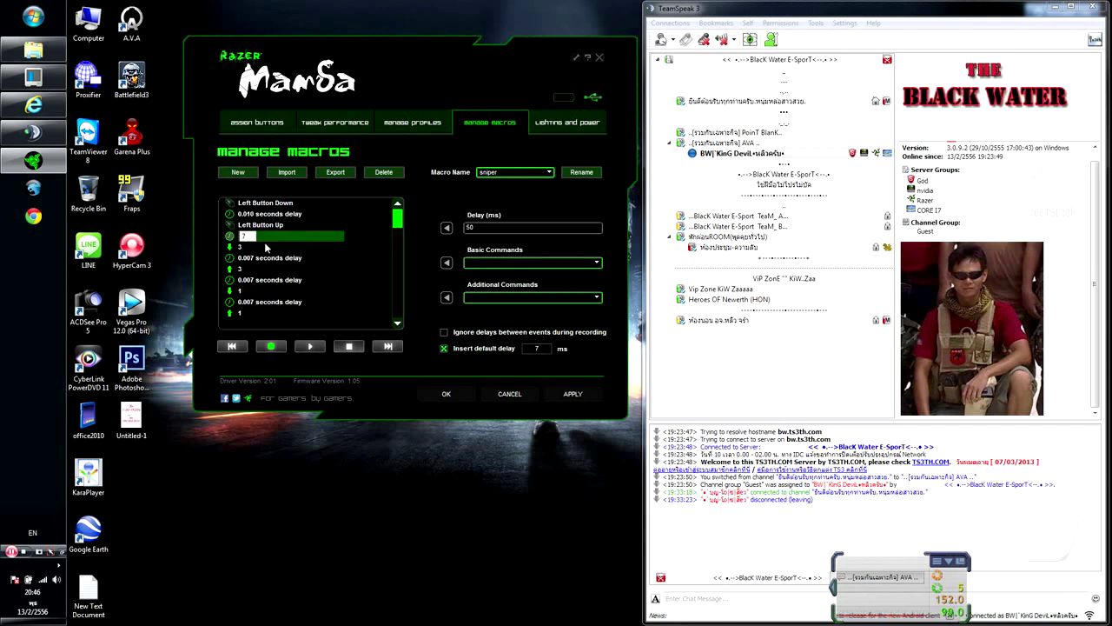
pyautogui.write('10')
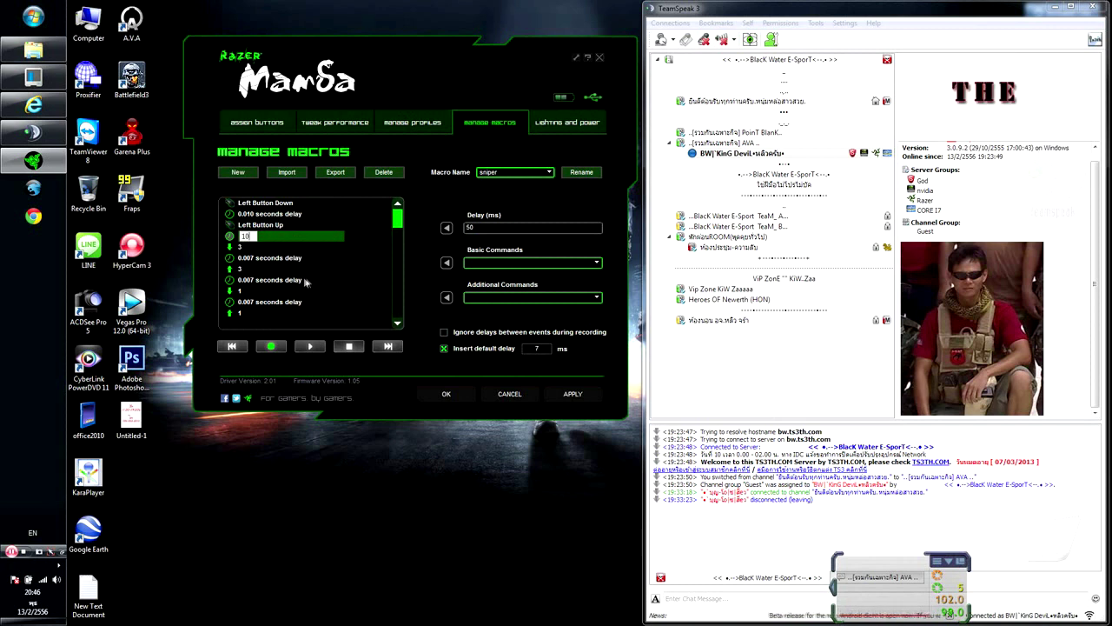
pyautogui.click(350, 291)
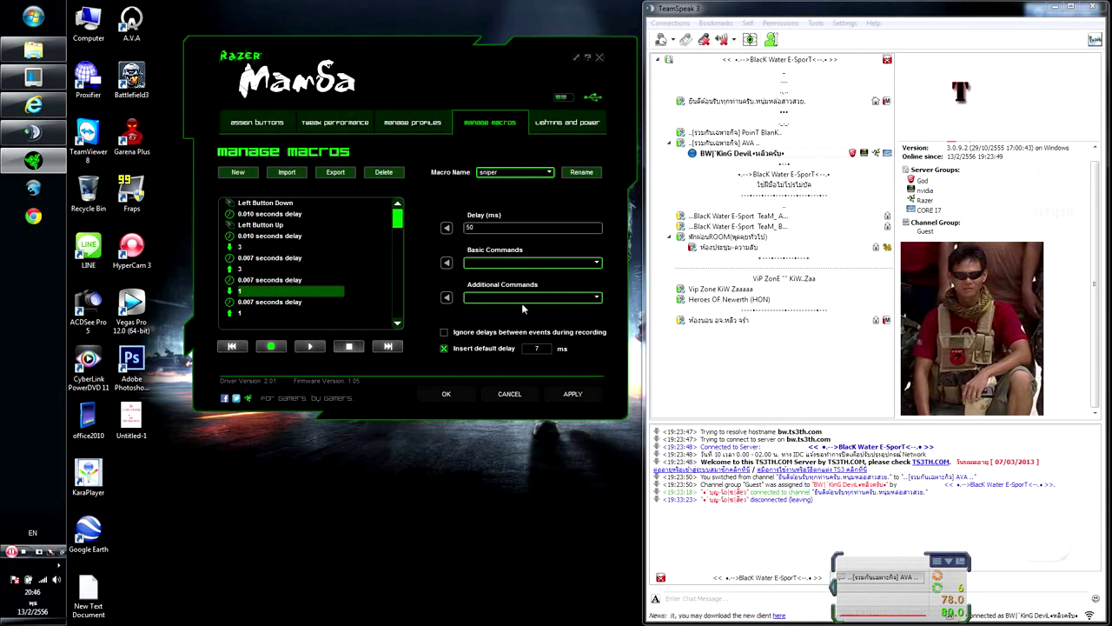
pyautogui.click(556, 394)
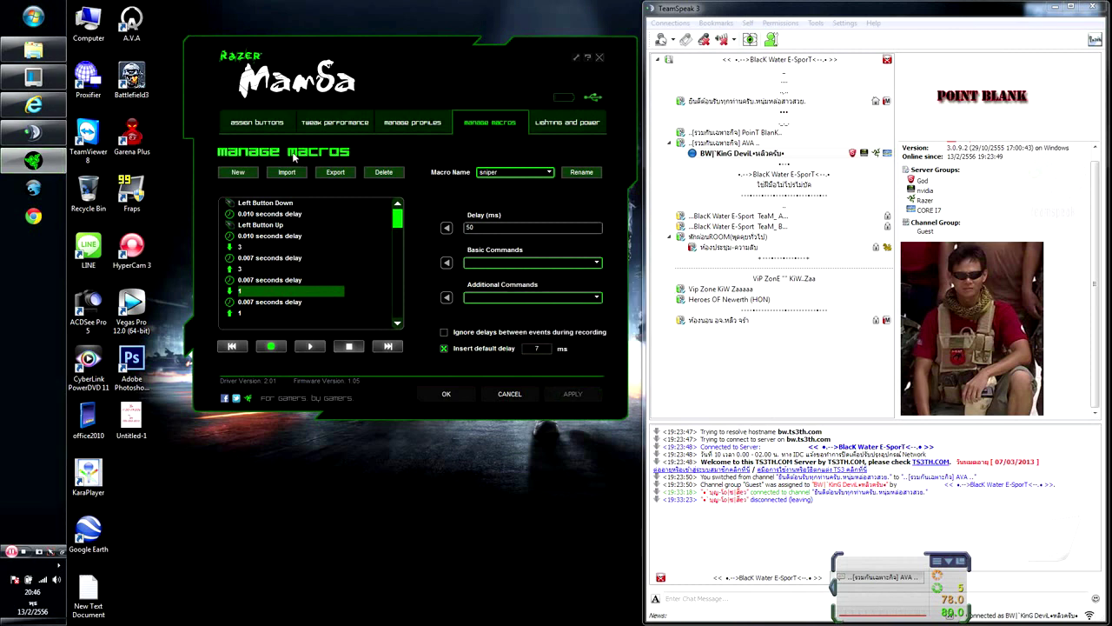
# Step: Create a new mouse profile named "sniper"
pyautogui.click(257, 122)
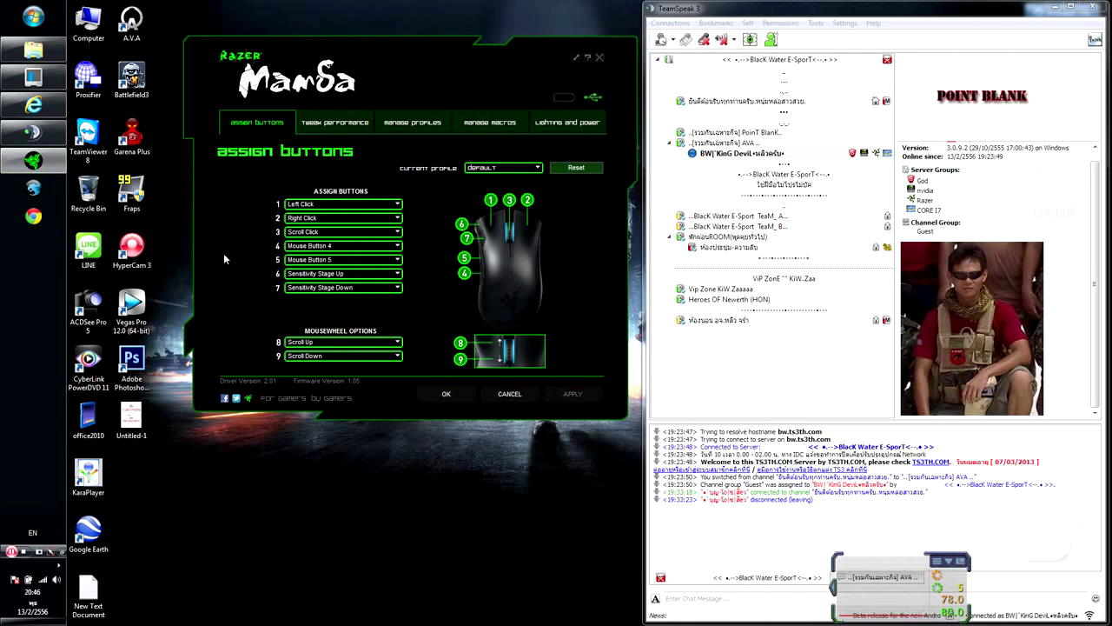
pyautogui.click(396, 122)
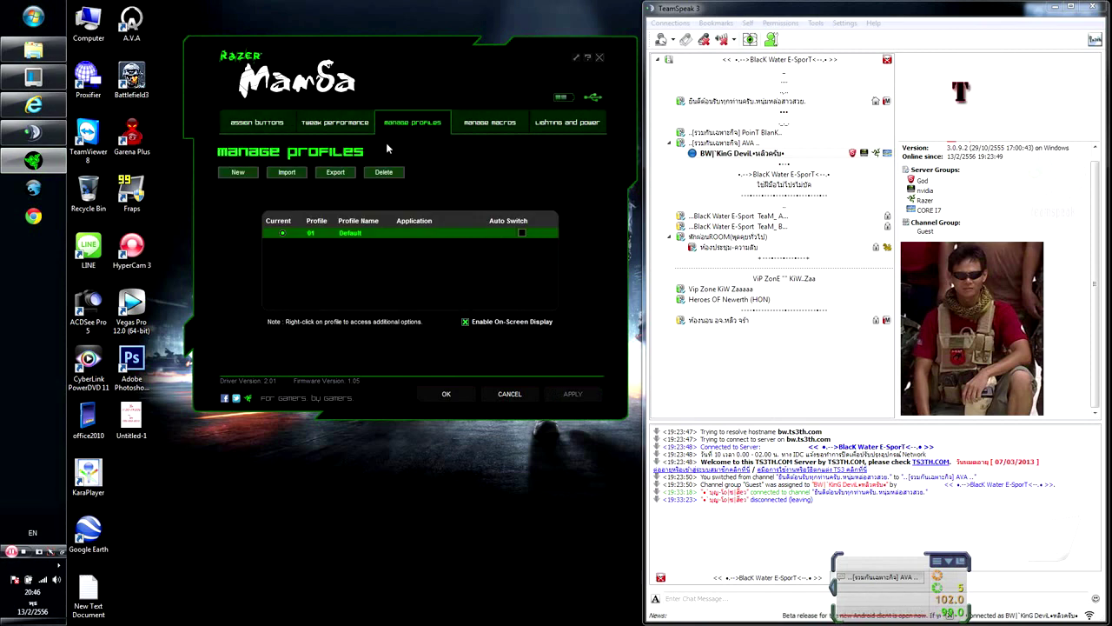
pyautogui.click(238, 172)
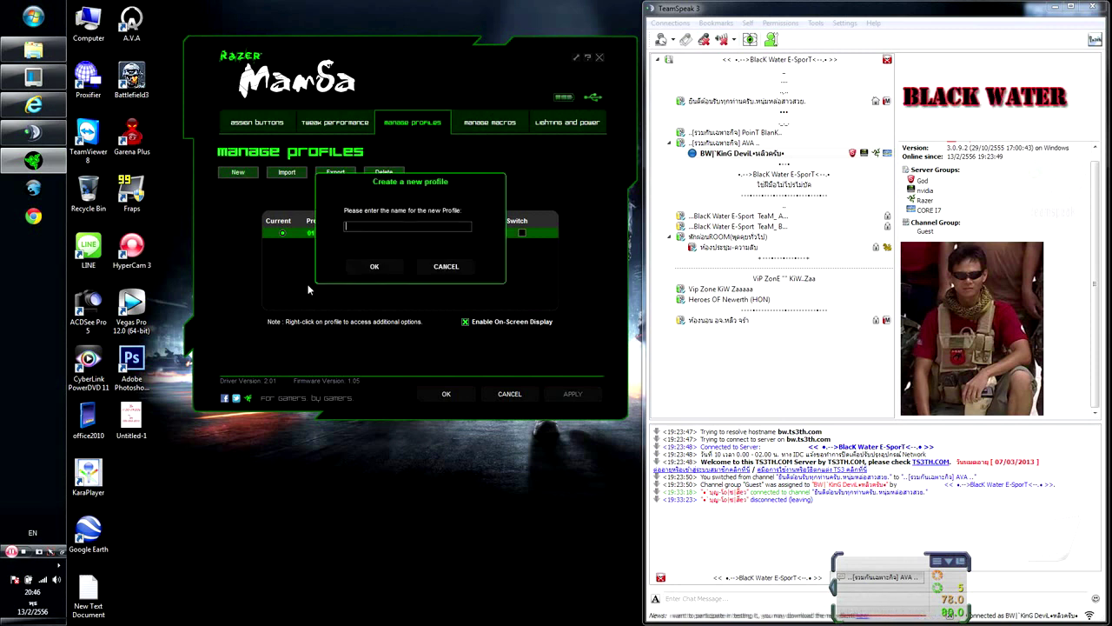
pyautogui.write('s')
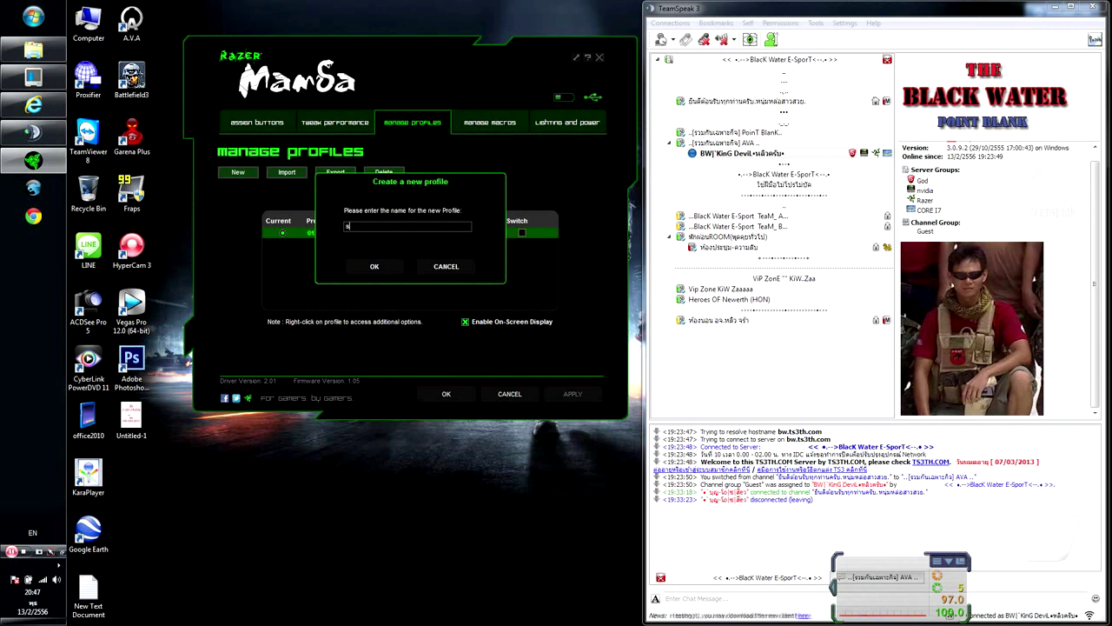
pyautogui.write('n')
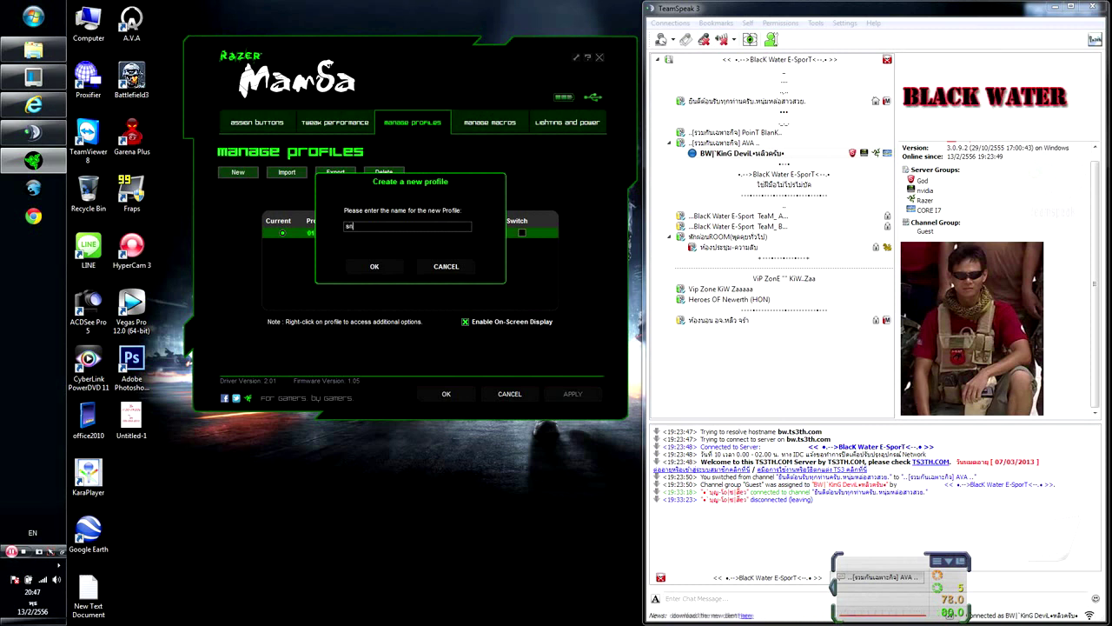
pyautogui.write('iper')
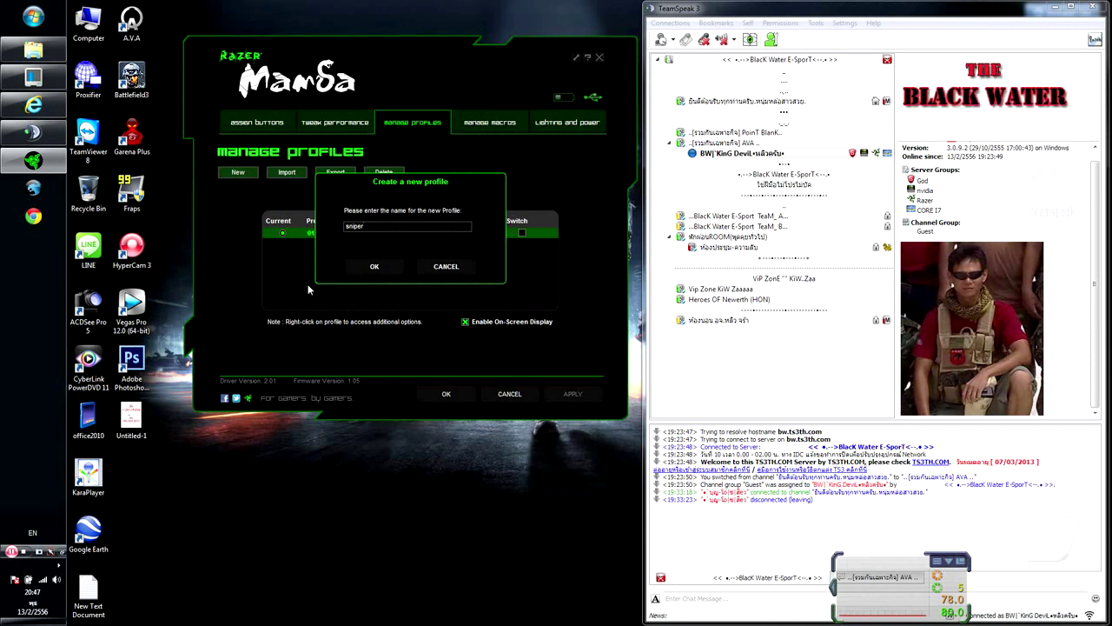
pyautogui.click(374, 269)
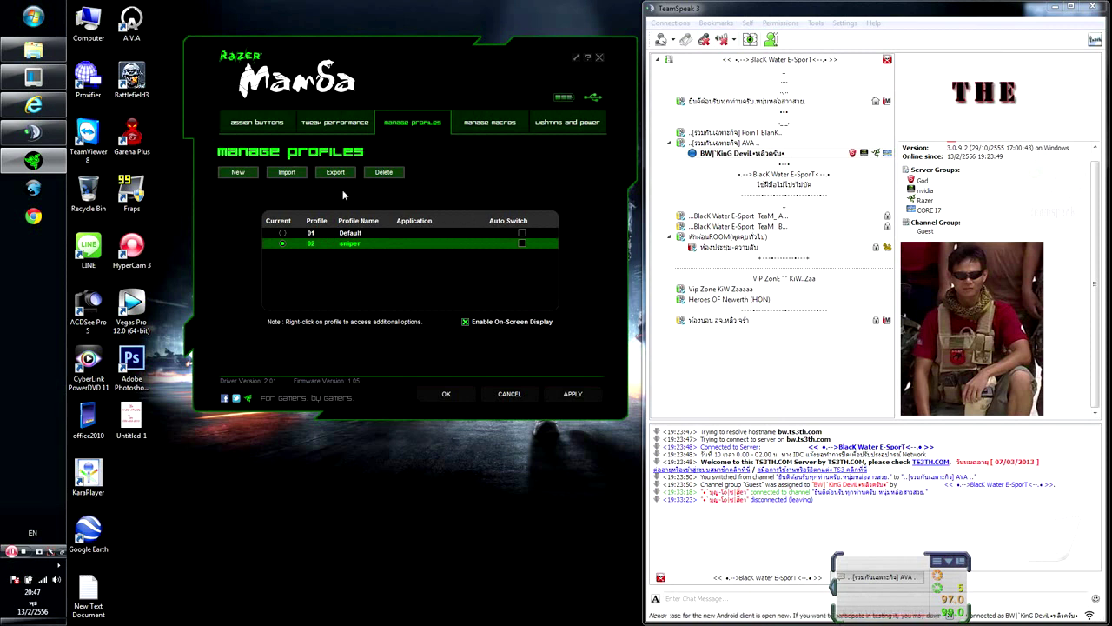
# Step: In the Default profile, assign mouse button 4 to switch to the sniper profile and apply the change
pyautogui.click(257, 122)
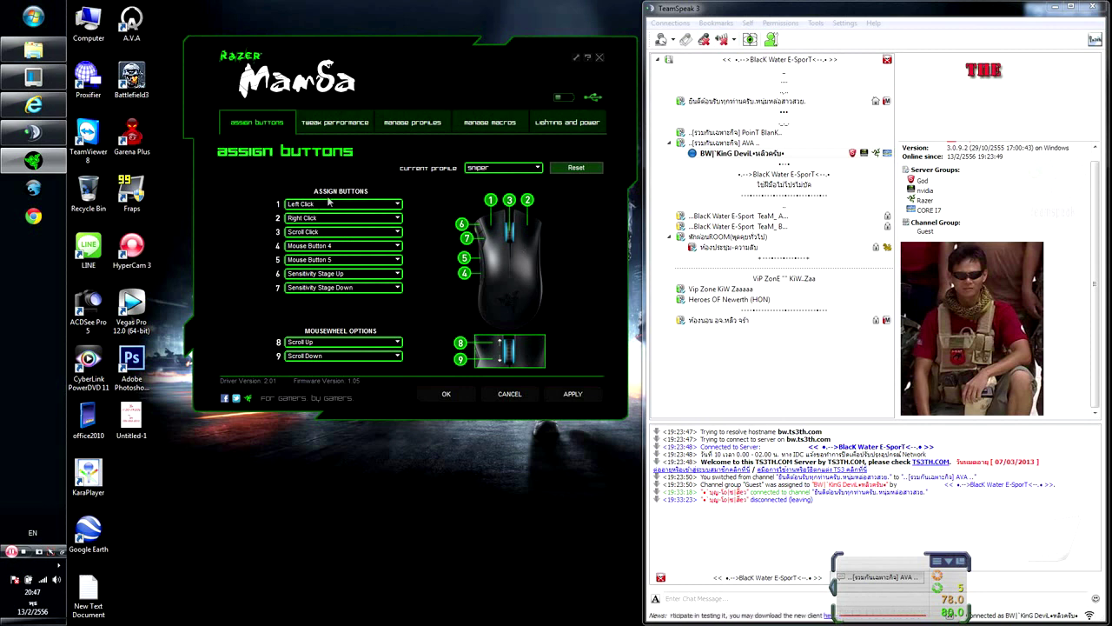
pyautogui.click(537, 167)
pyautogui.click(496, 179)
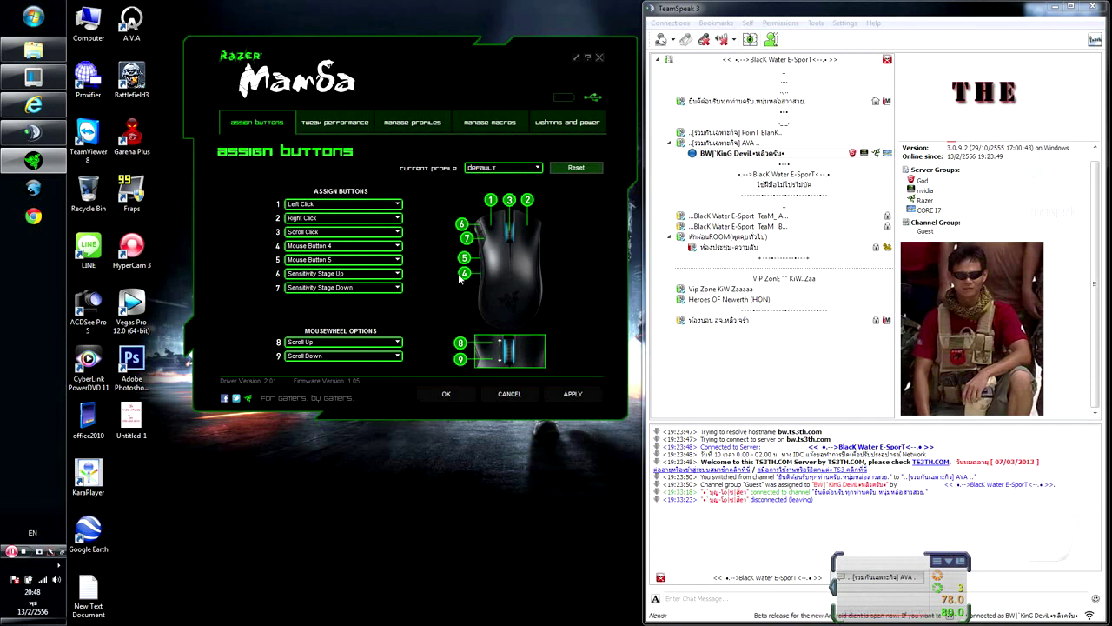
pyautogui.click(397, 247)
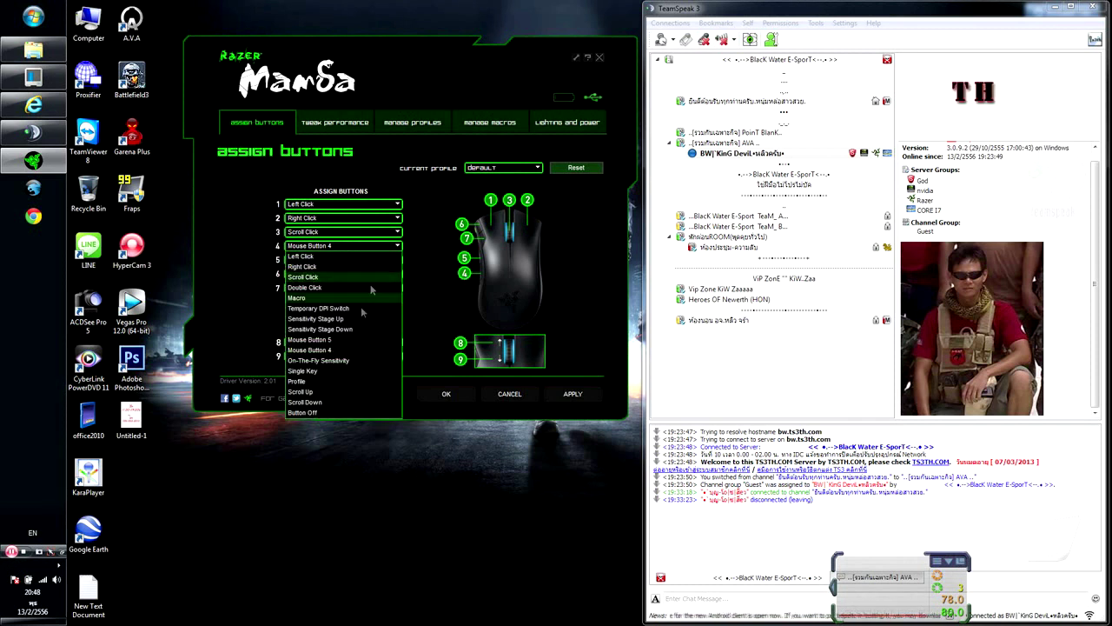
pyautogui.click(333, 383)
pyautogui.click(408, 383)
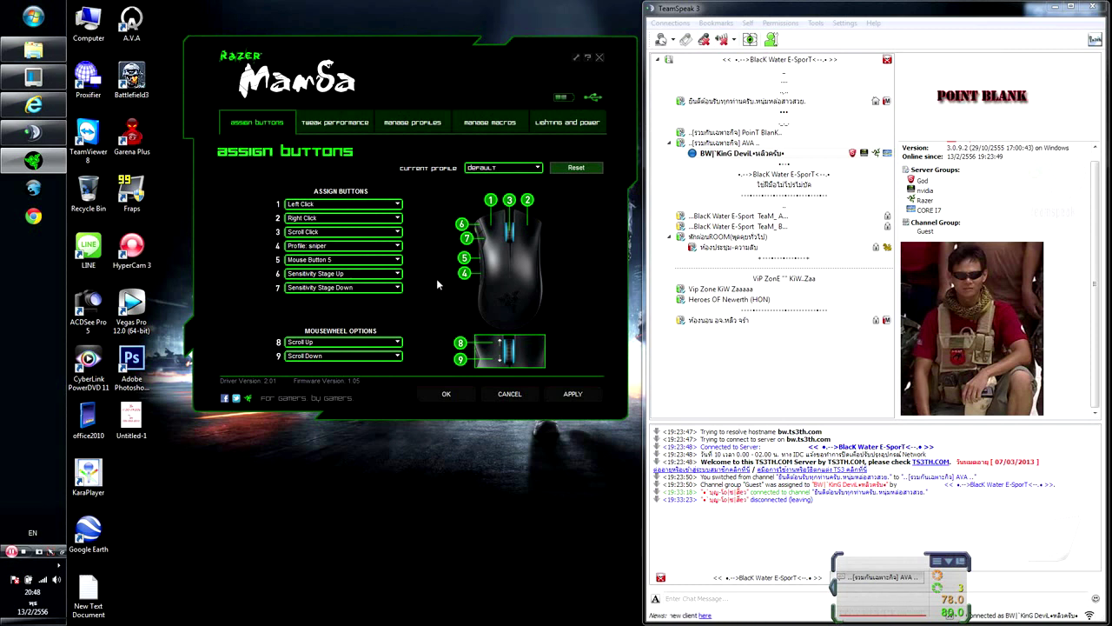
pyautogui.click(571, 395)
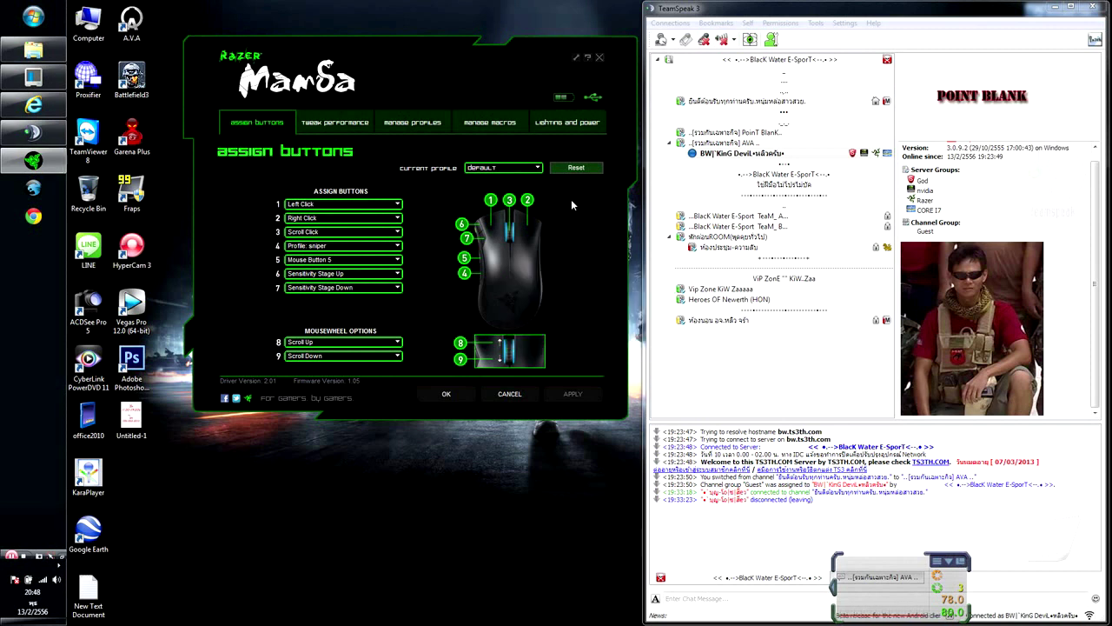
# Step: In the sniper profile, assign mouse button 4 to switch to the Default profile and button 7 to Left Click
pyautogui.click(538, 169)
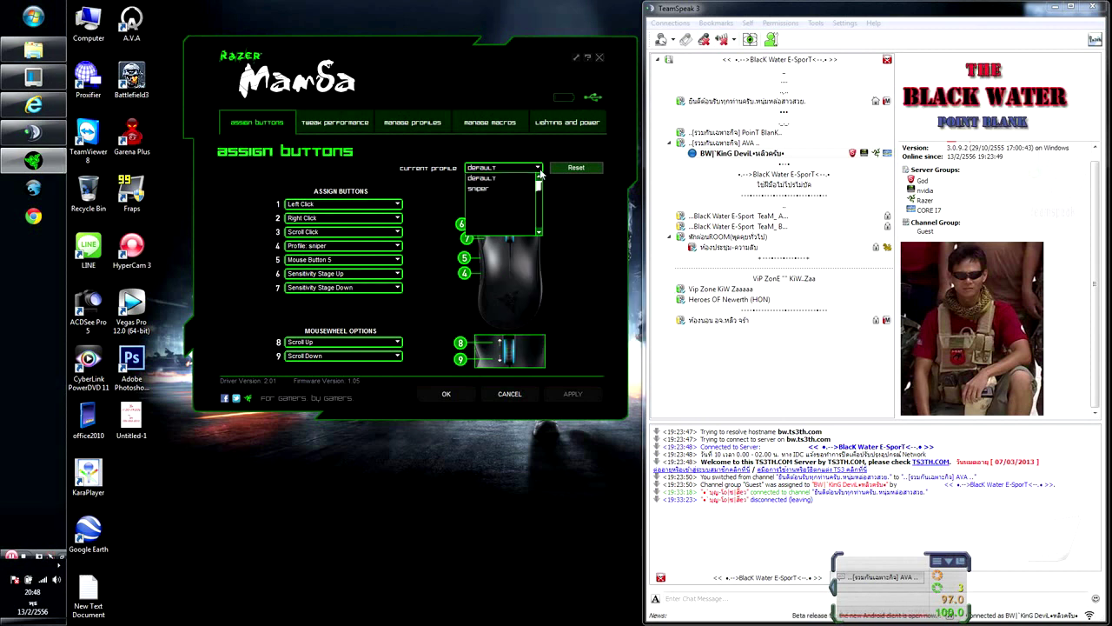
pyautogui.click(486, 188)
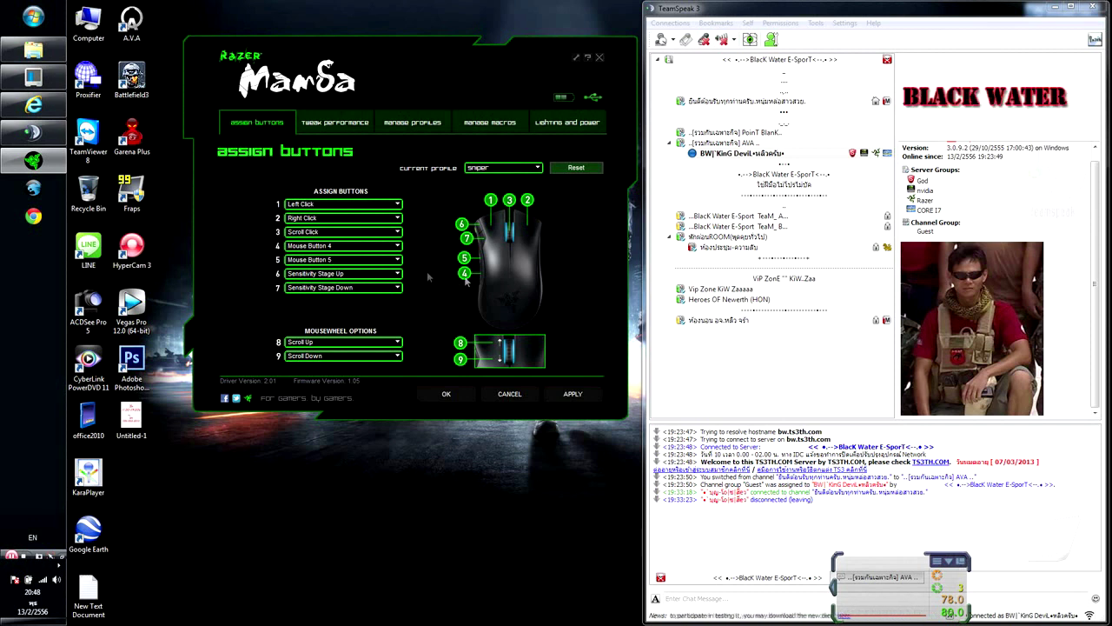
pyautogui.click(388, 247)
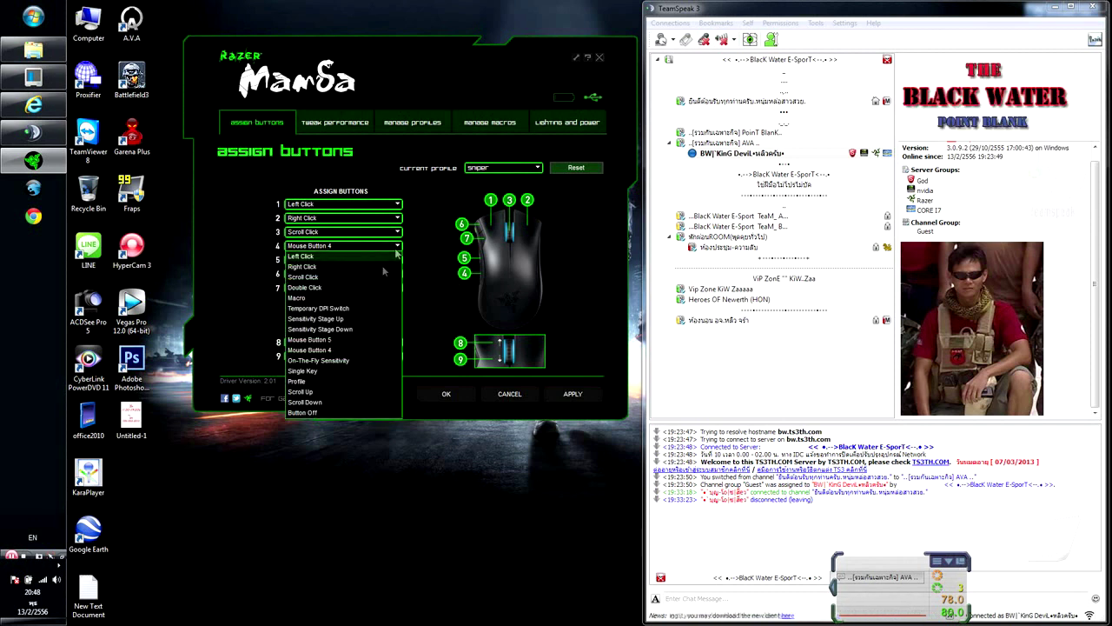
pyautogui.moveTo(391, 382)
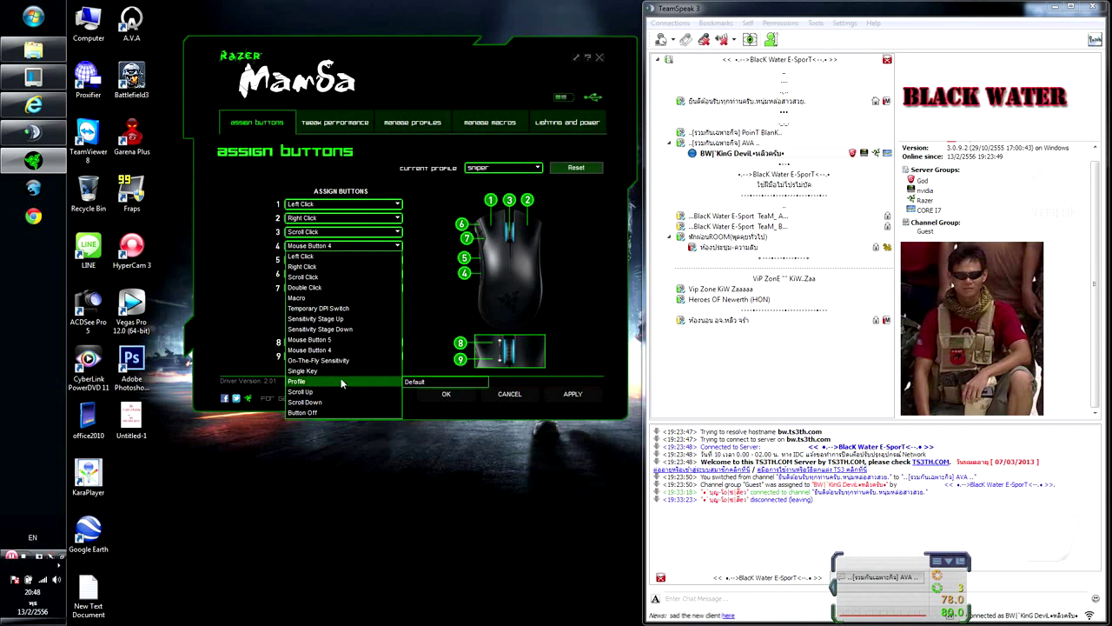
pyautogui.click(423, 381)
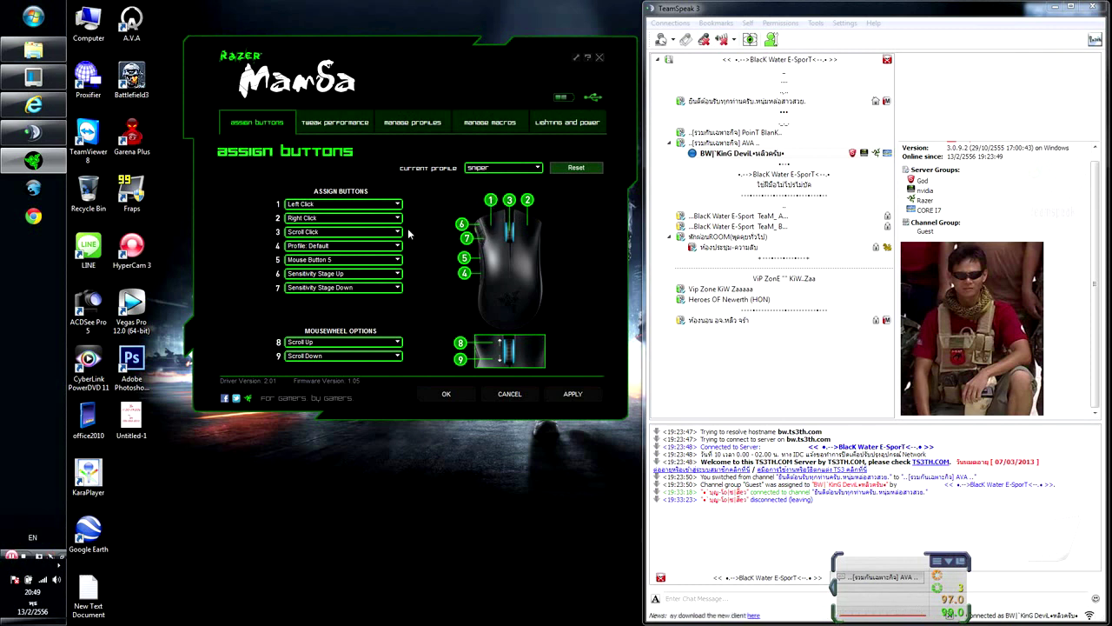
pyautogui.click(394, 290)
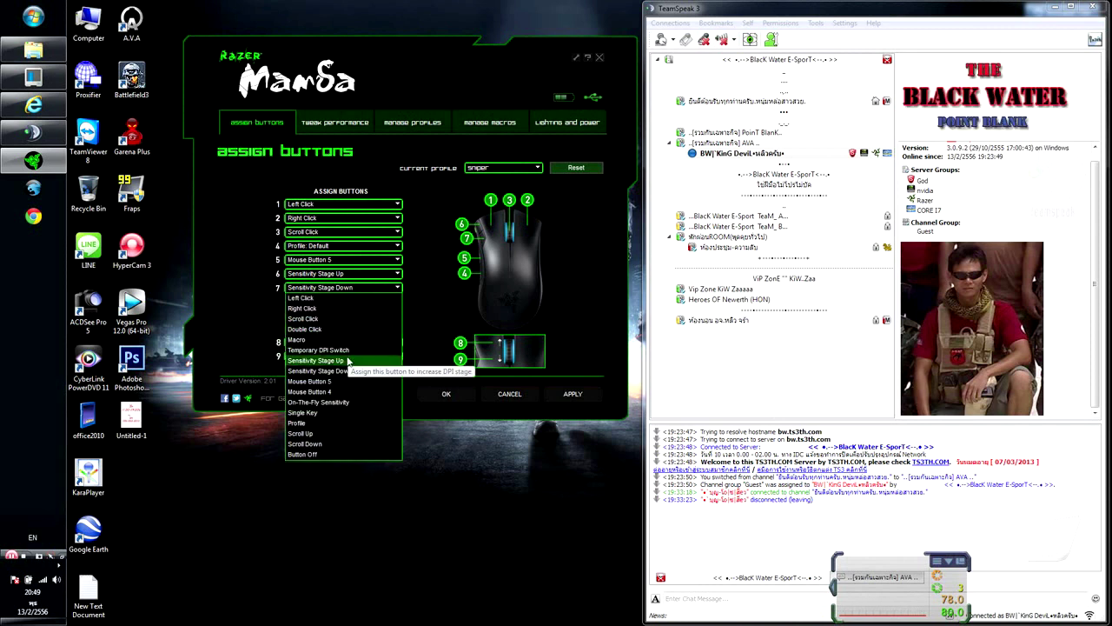
pyautogui.click(317, 299)
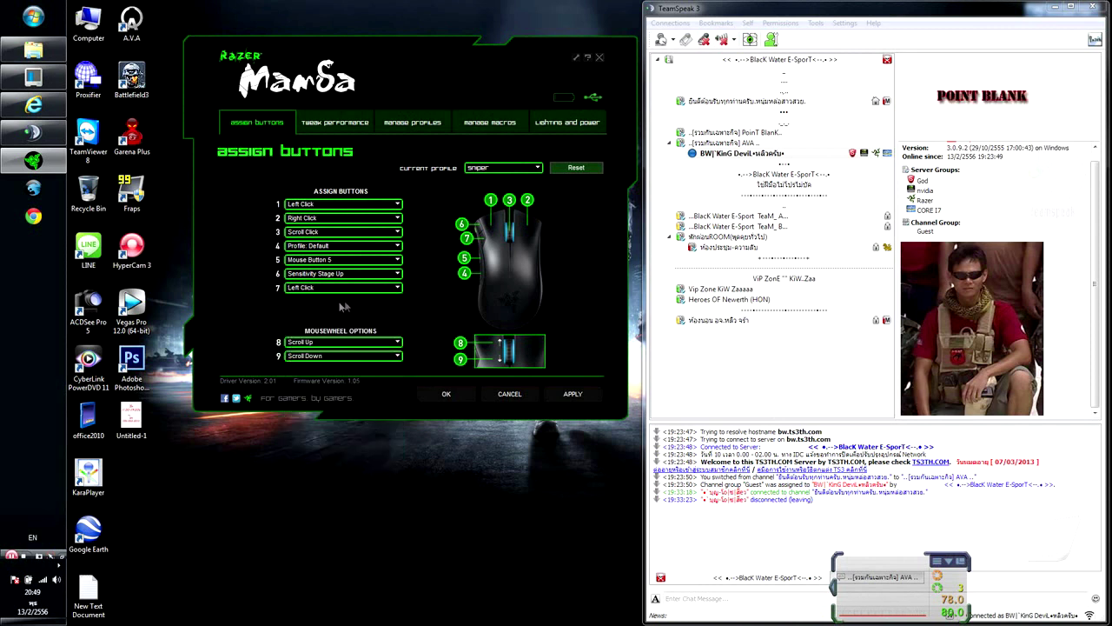
# Step: Assign the sniper macro to mouse button 1 in the sniper profile and apply the button changes
pyautogui.click(398, 205)
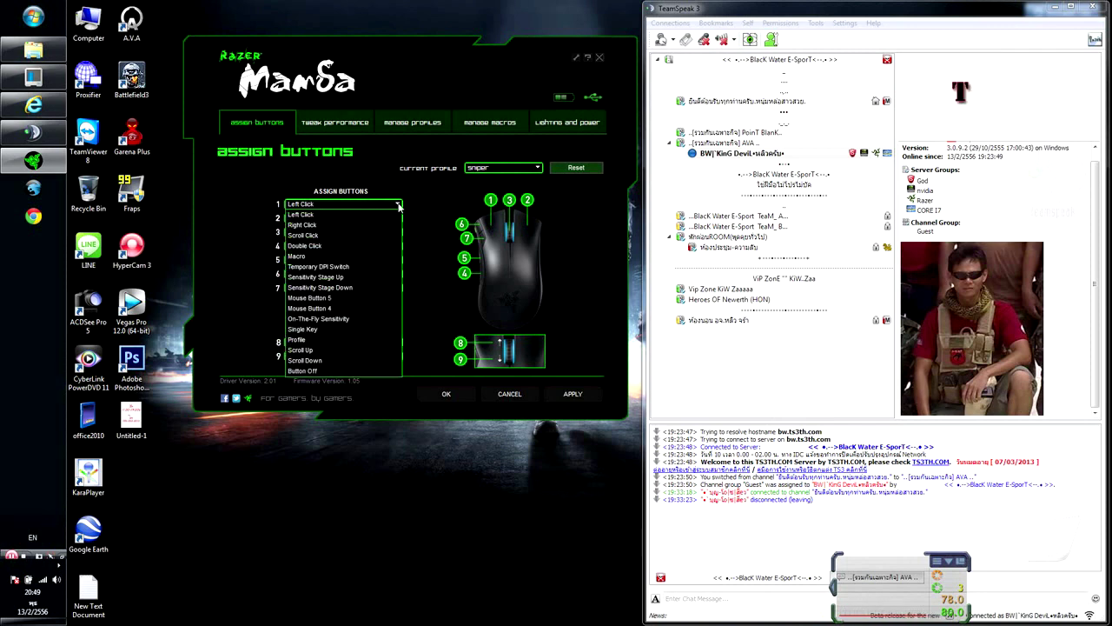
pyautogui.click(345, 256)
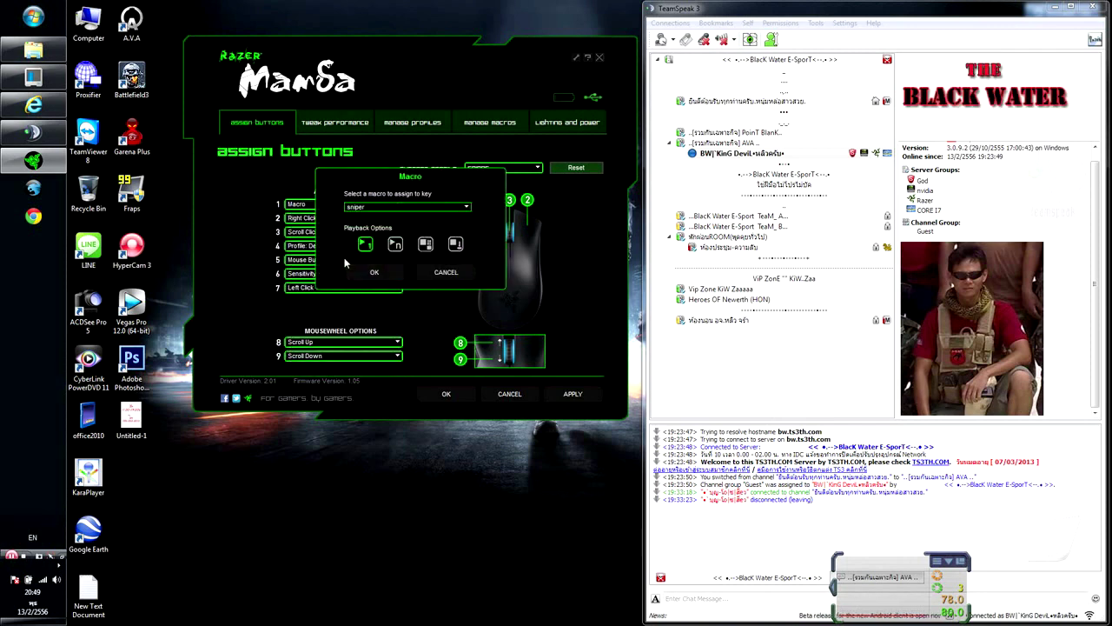
pyautogui.click(410, 208)
pyautogui.click(365, 219)
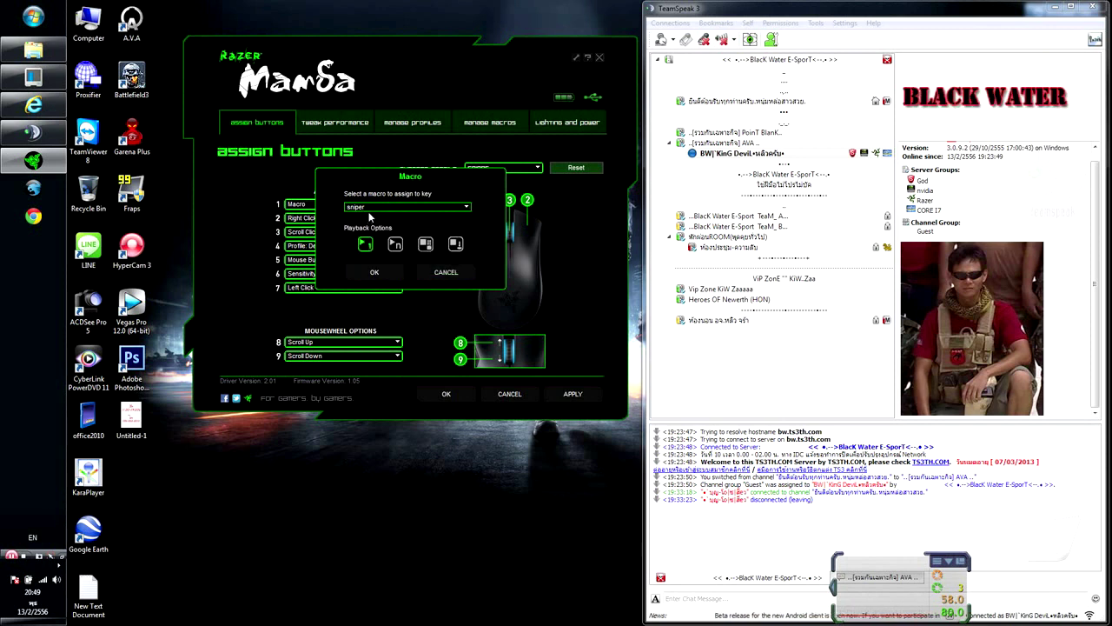
pyautogui.click(368, 272)
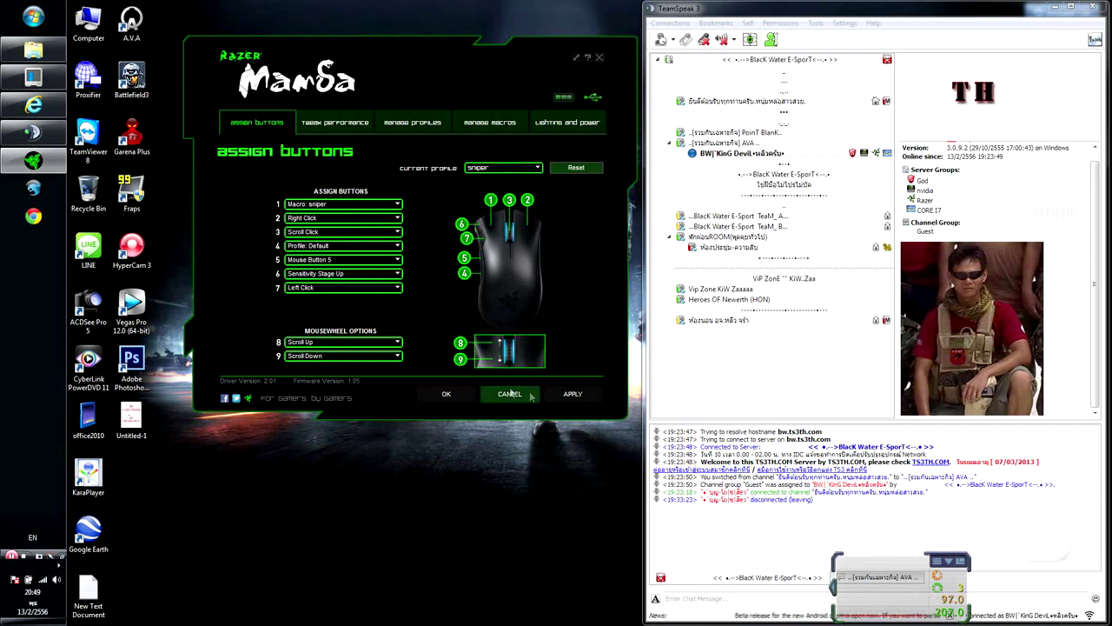
pyautogui.click(573, 393)
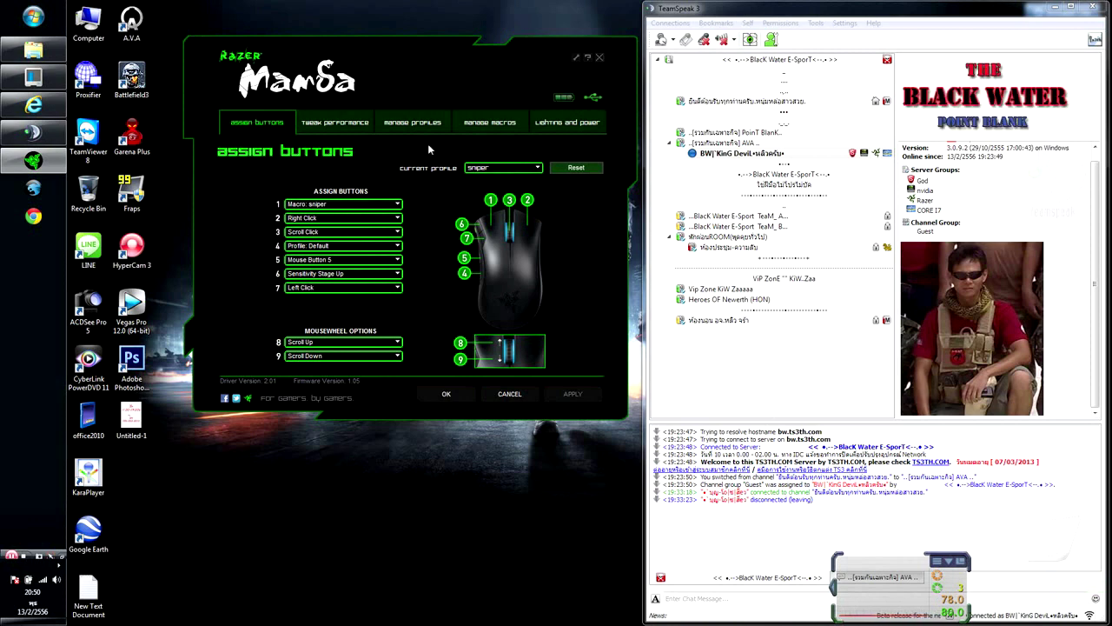
# Step: Examine the Default profile's performance settings and its sensitivity stages without changing them
pyautogui.click(353, 125)
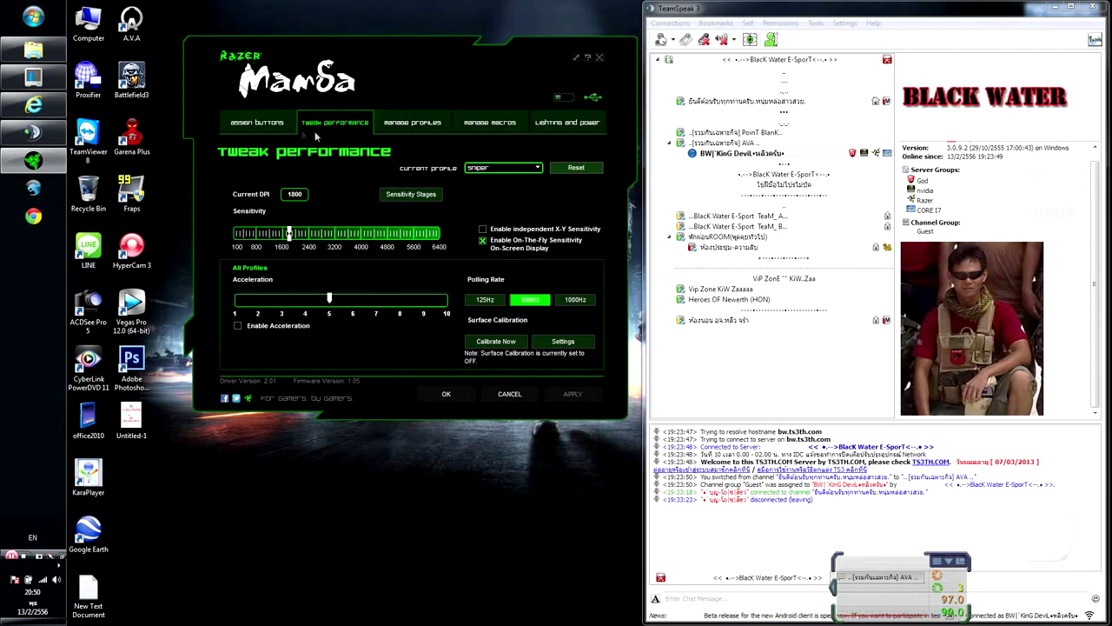
pyautogui.click(492, 168)
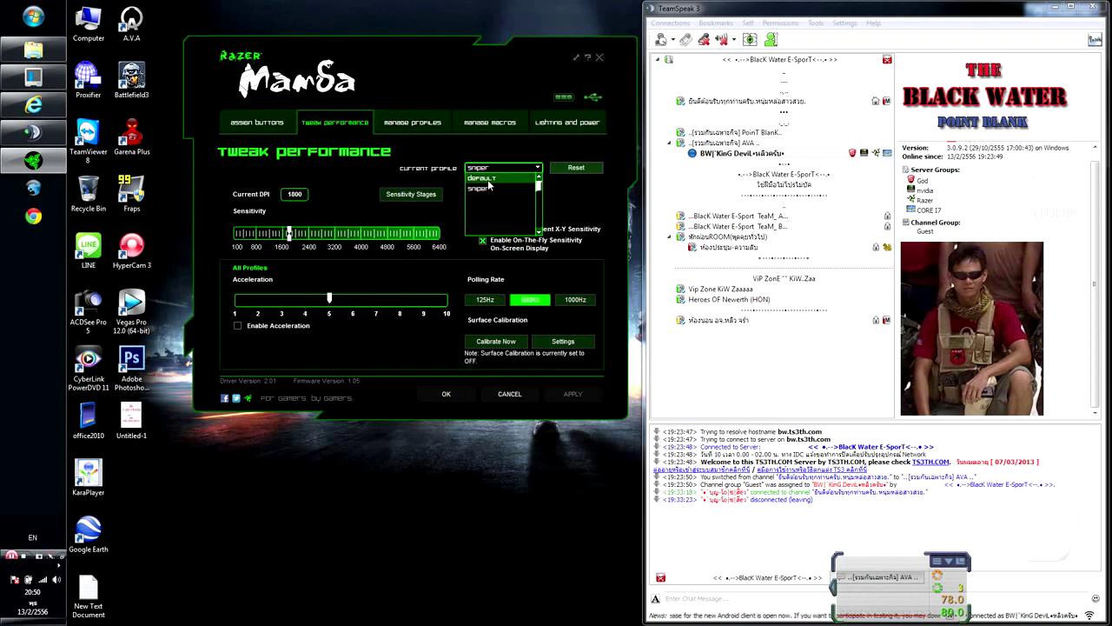
pyautogui.click(489, 180)
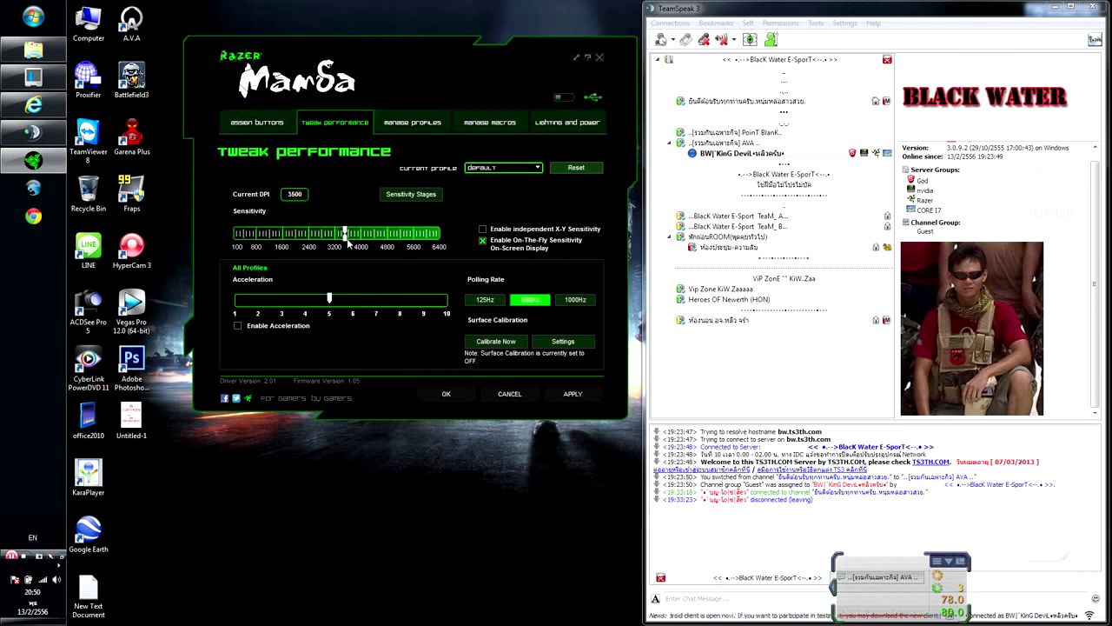
pyautogui.click(409, 194)
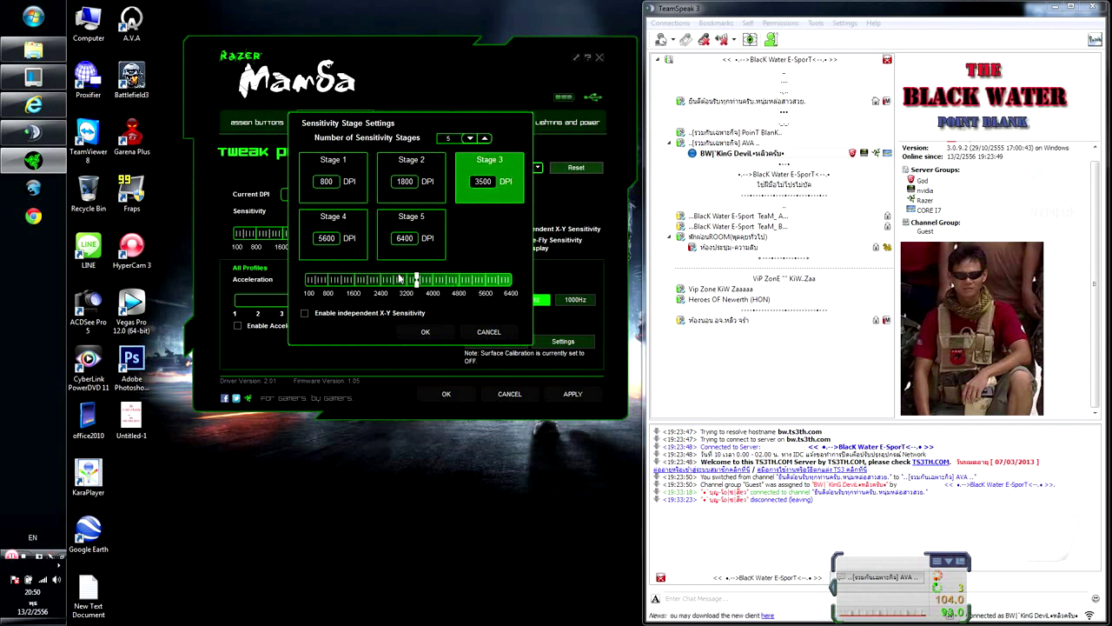
pyautogui.click(487, 331)
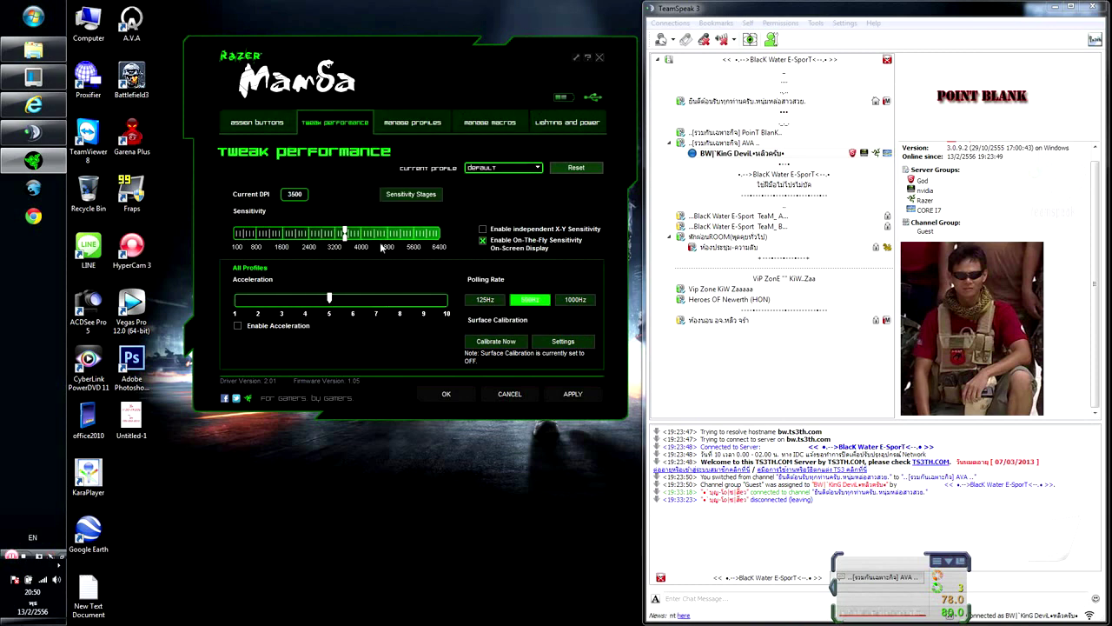
pyautogui.click(424, 195)
pyautogui.click(490, 335)
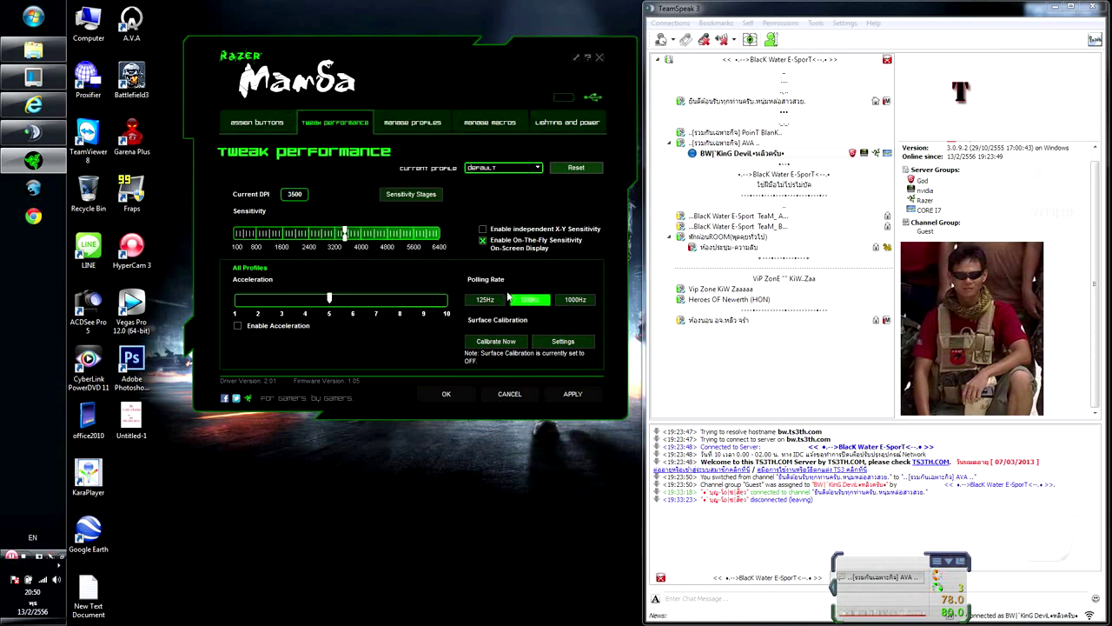
# Step: In the sniper profile, set sensitivity Stage 3 to 3500 DPI and make it the active stage
pyautogui.click(499, 169)
pyautogui.click(499, 184)
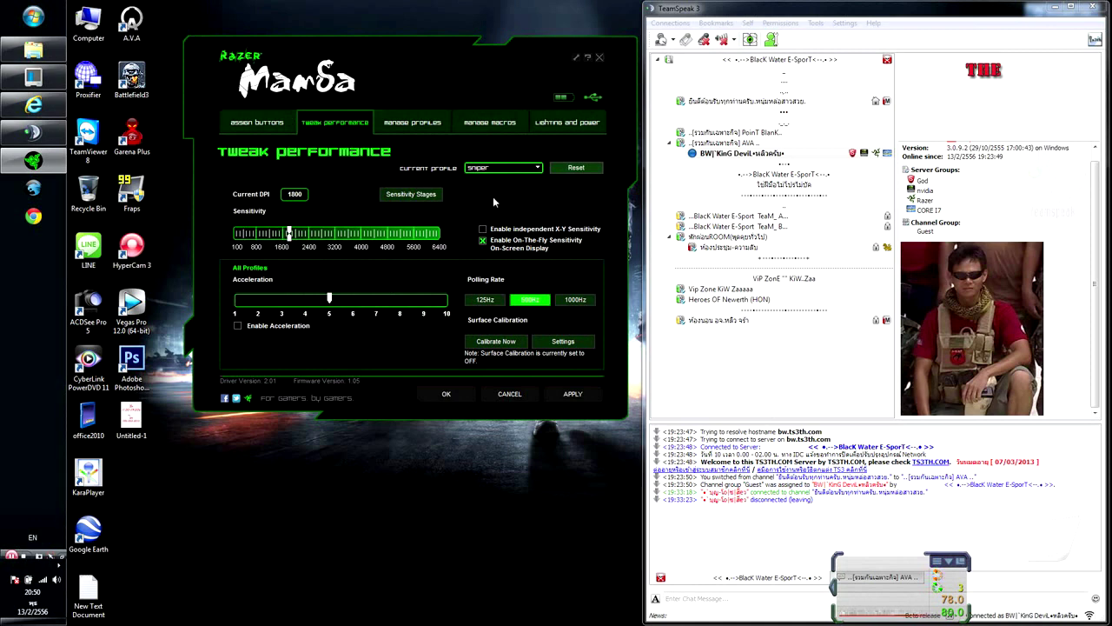
pyautogui.click(428, 196)
pyautogui.click(473, 191)
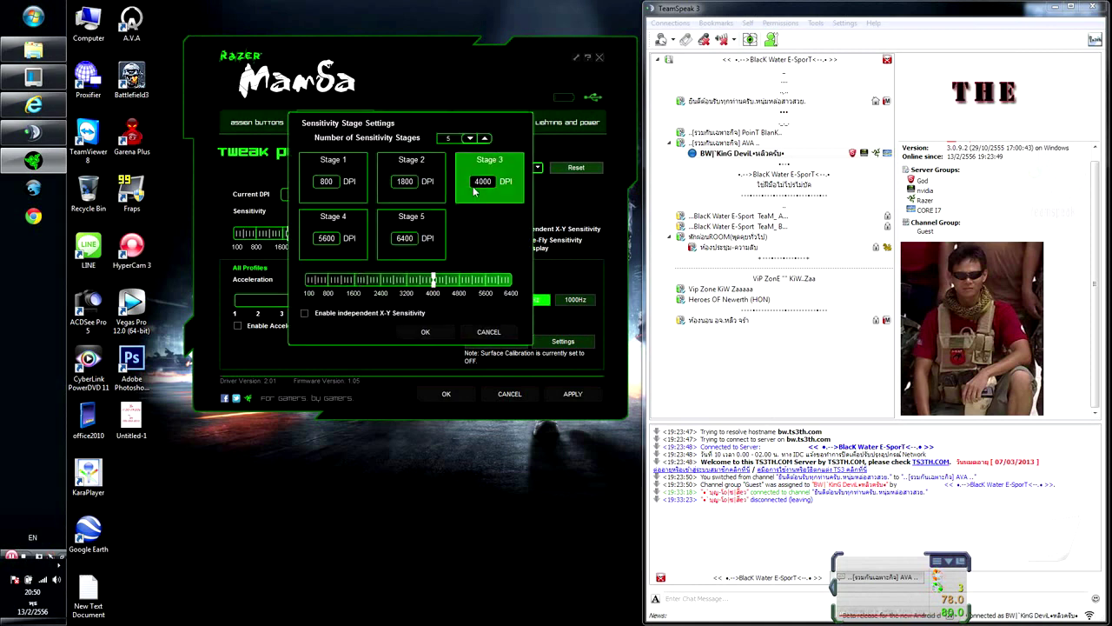
pyautogui.moveTo(433, 279); pyautogui.dragTo(417, 284)
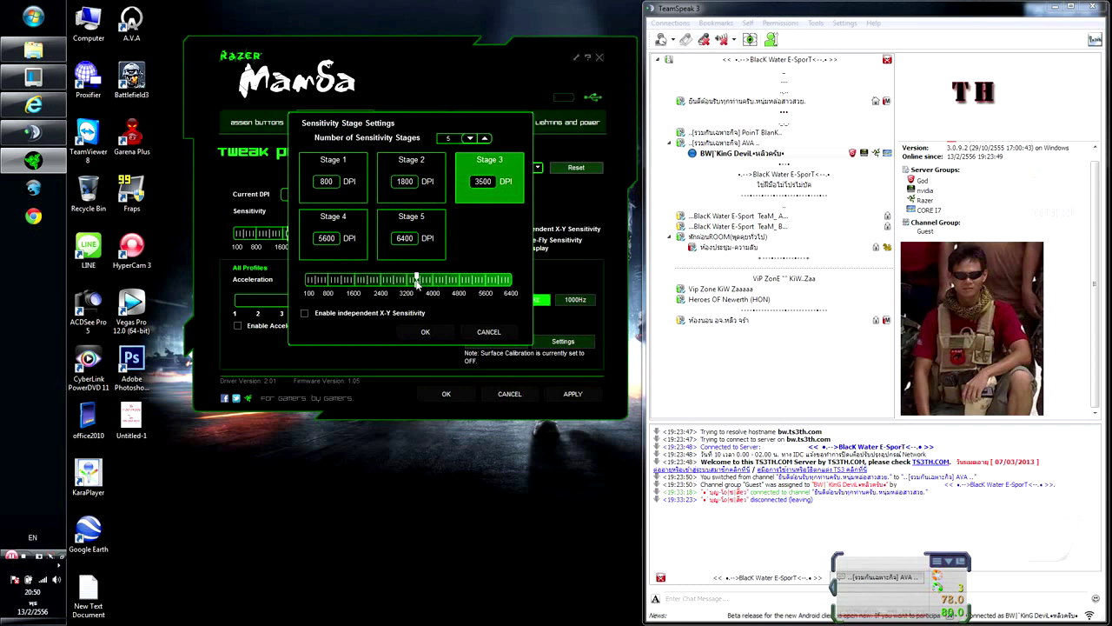
pyautogui.click(437, 333)
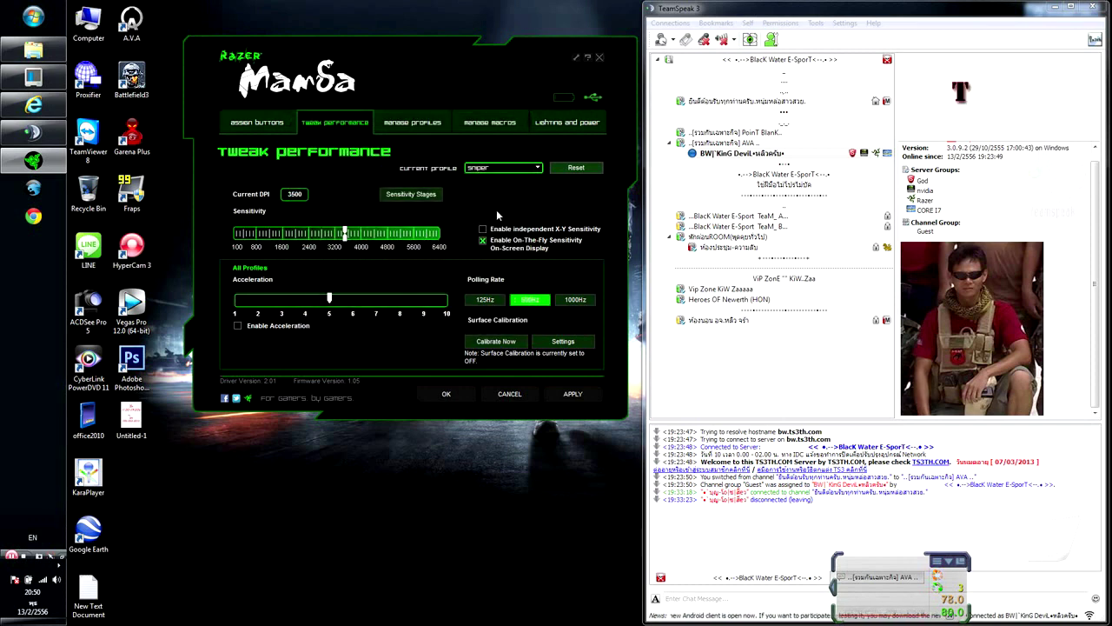
# Step: Set the polling rate to 125Hz, run the surface calibration, and apply the changes
pyautogui.click(485, 299)
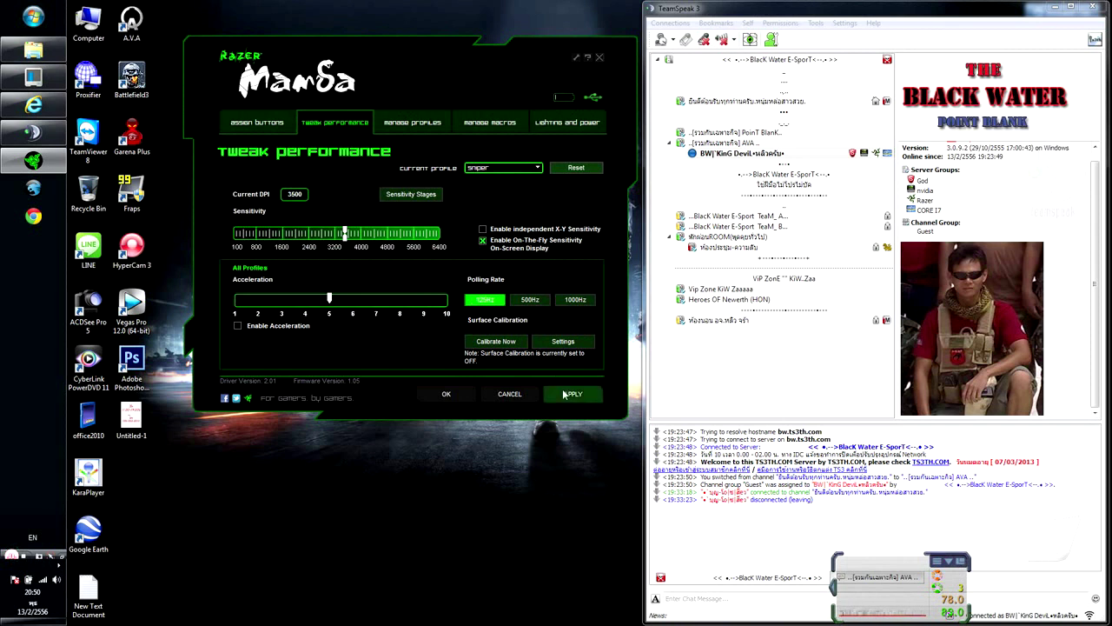
pyautogui.click(499, 346)
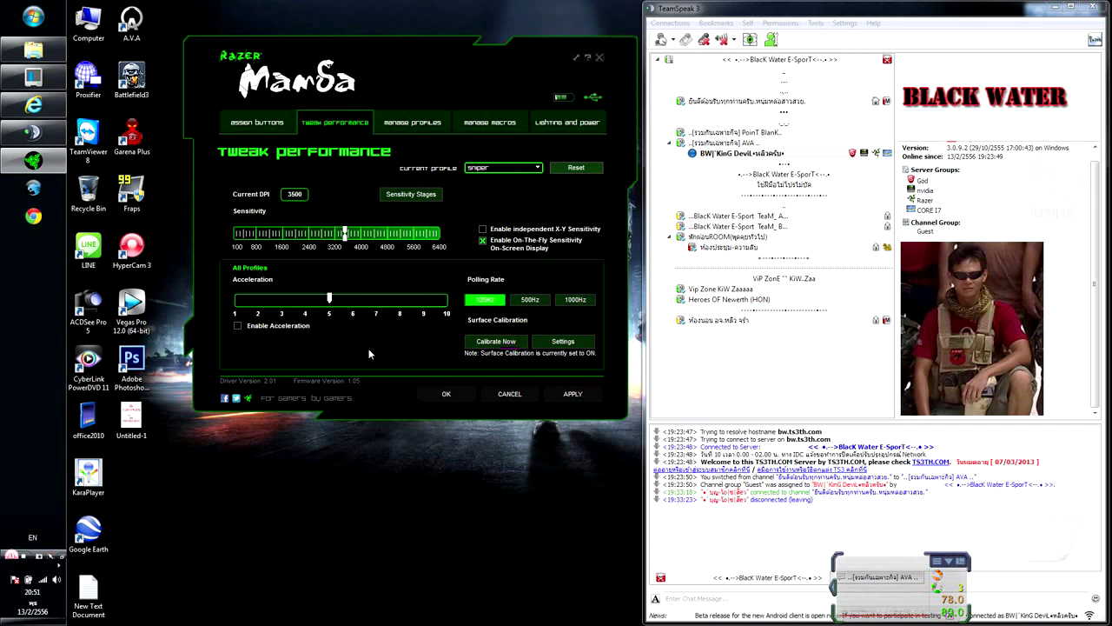
pyautogui.click(573, 394)
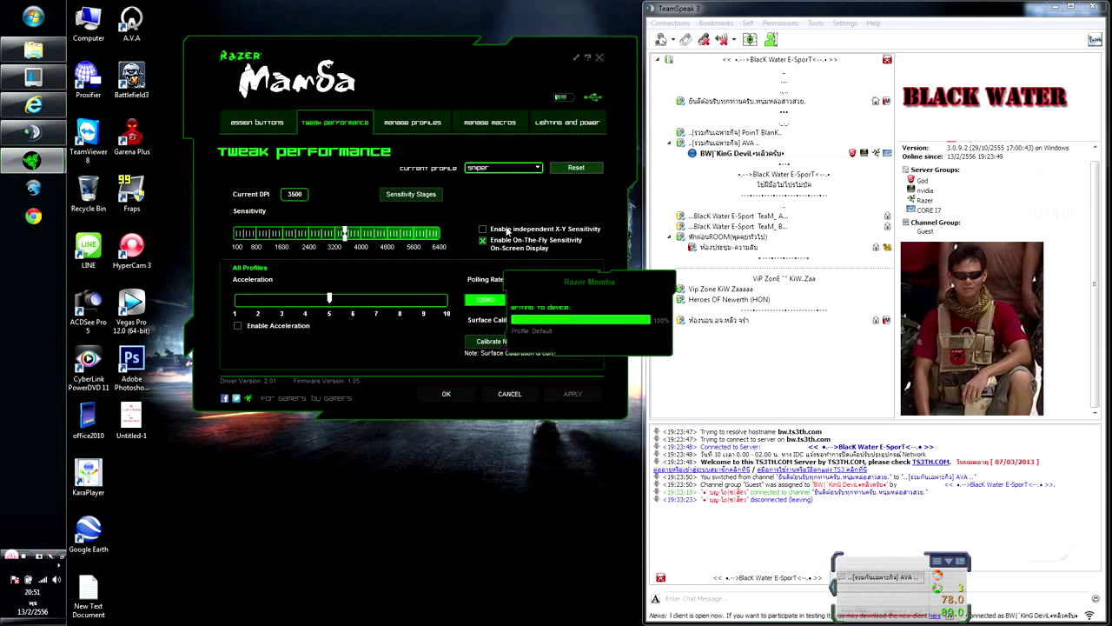
# Step: Switch the current profile back to Default and check its sensitivity stages
pyautogui.click(489, 168)
pyautogui.click(497, 180)
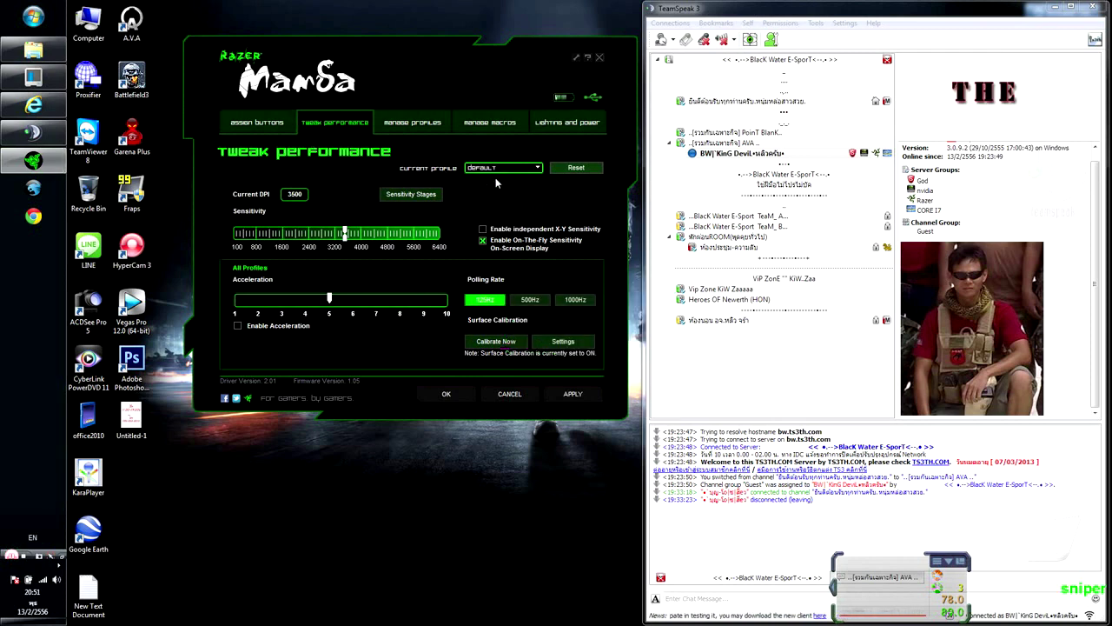
pyautogui.click(405, 195)
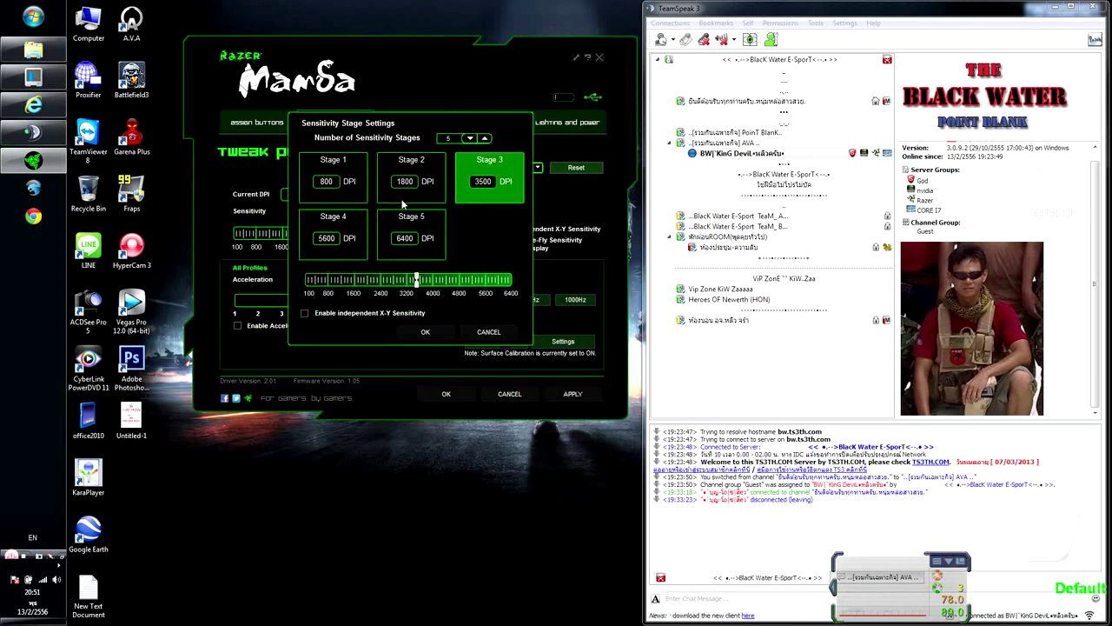
pyautogui.click(491, 332)
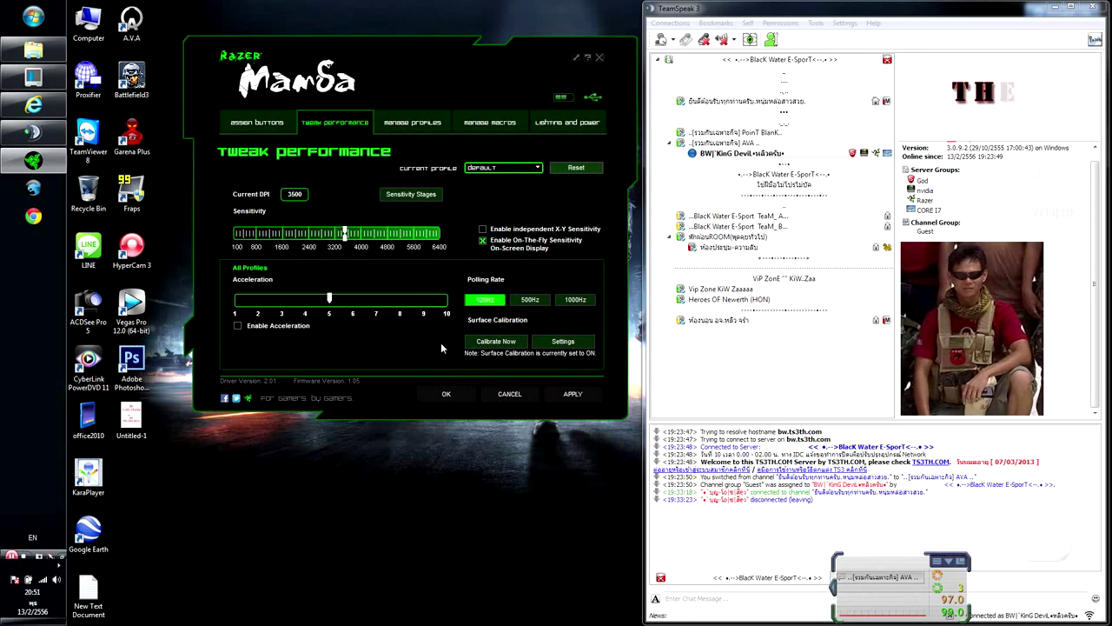
# Step: Review the macro, profile, lighting and button assignment settings, and apply and close the mouse configuration
pyautogui.click(511, 126)
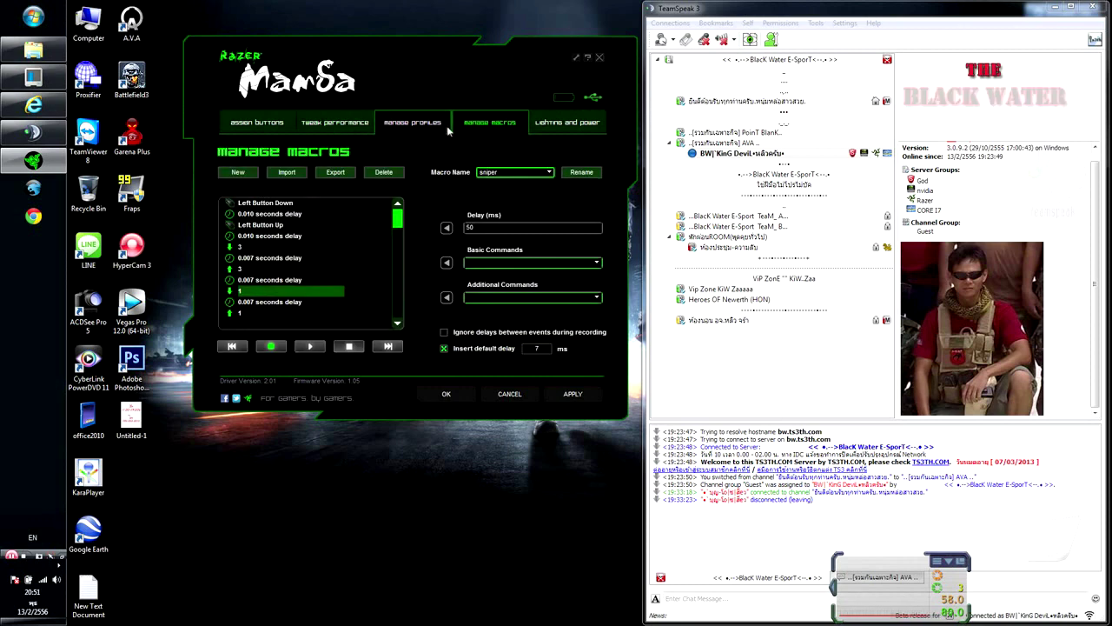
pyautogui.click(413, 125)
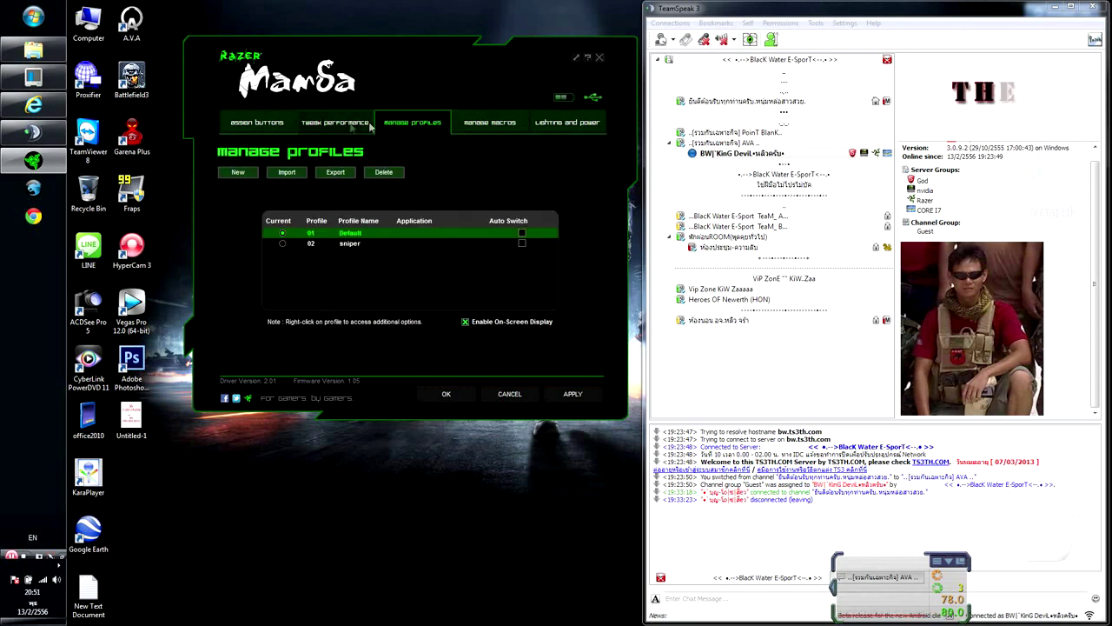
pyautogui.click(334, 124)
pyautogui.click(257, 124)
pyautogui.click(567, 122)
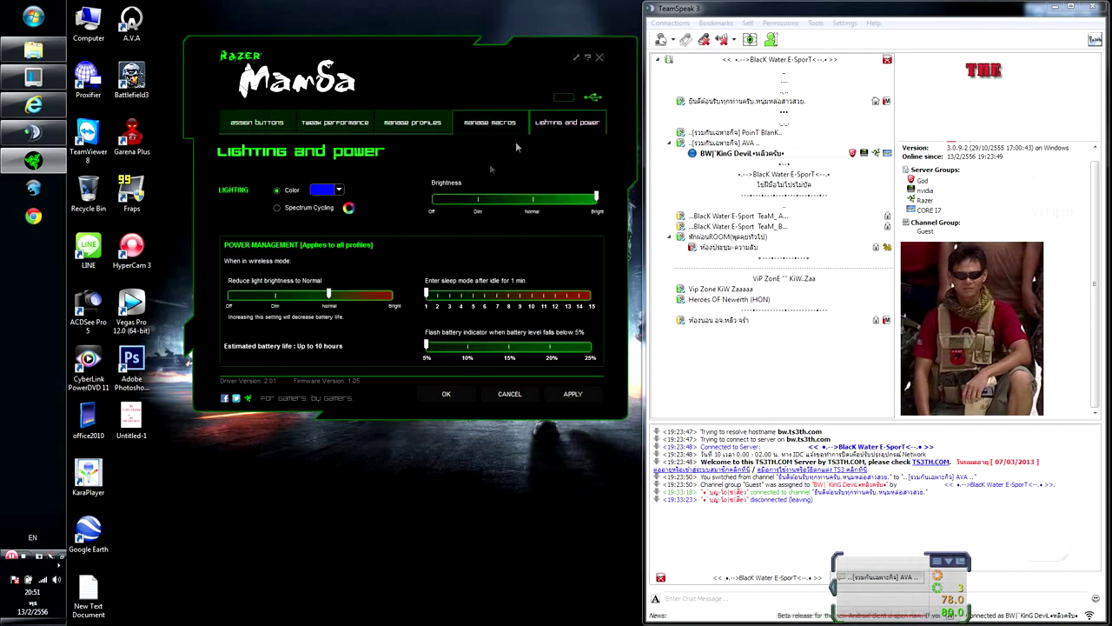
pyautogui.click(321, 123)
pyautogui.click(272, 127)
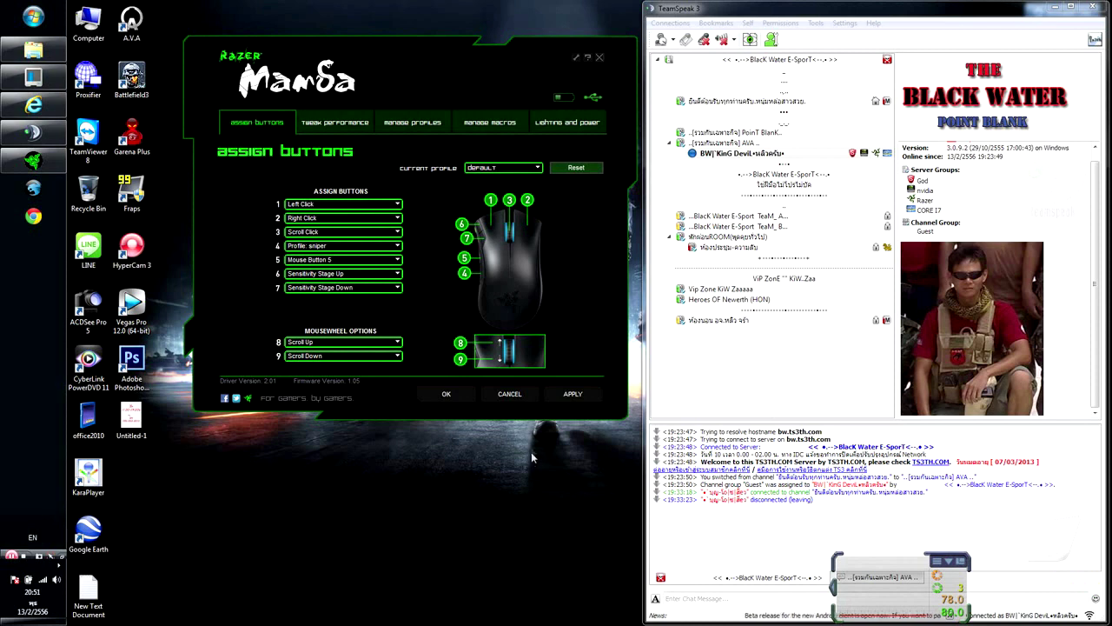
pyautogui.click(560, 397)
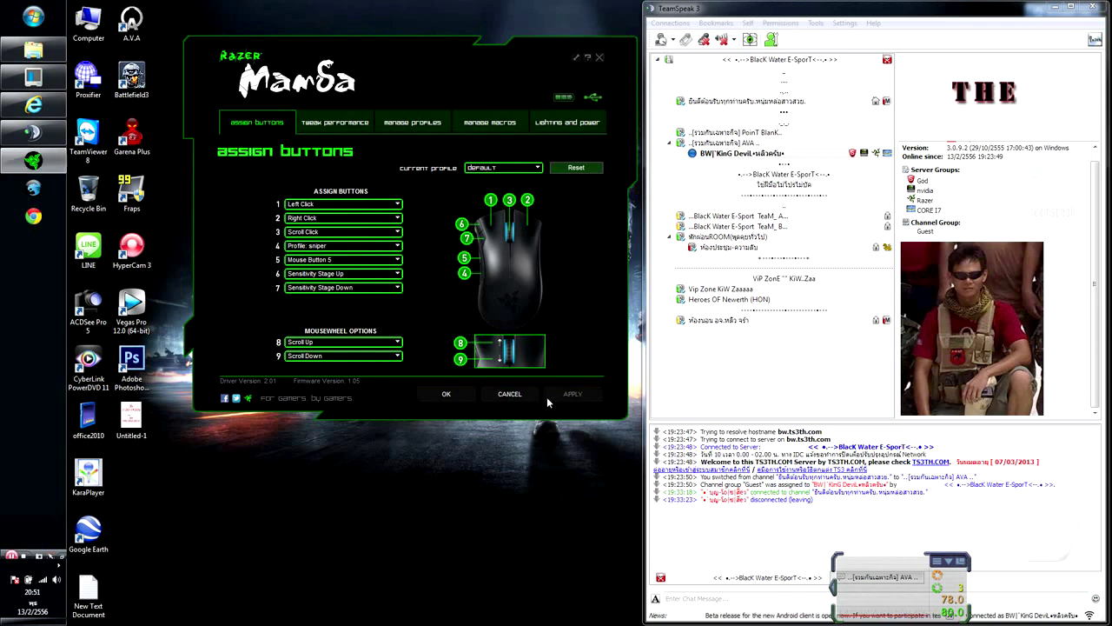
pyautogui.click(438, 395)
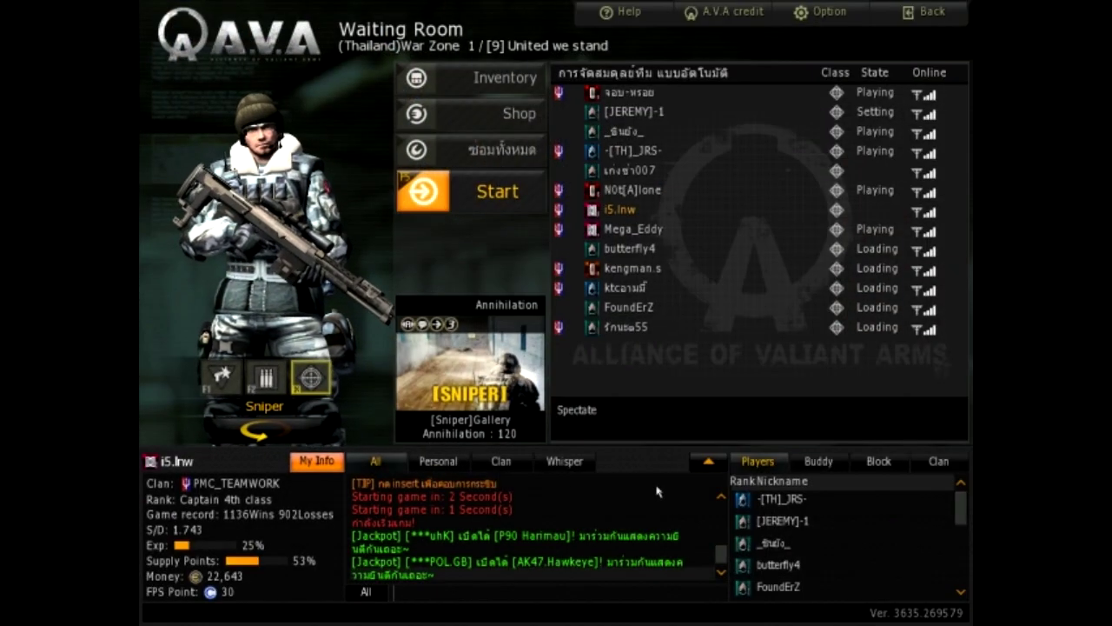
# Step: Open the sniper inventory and repair the equipped DSR-1 rifle
pyautogui.click(491, 78)
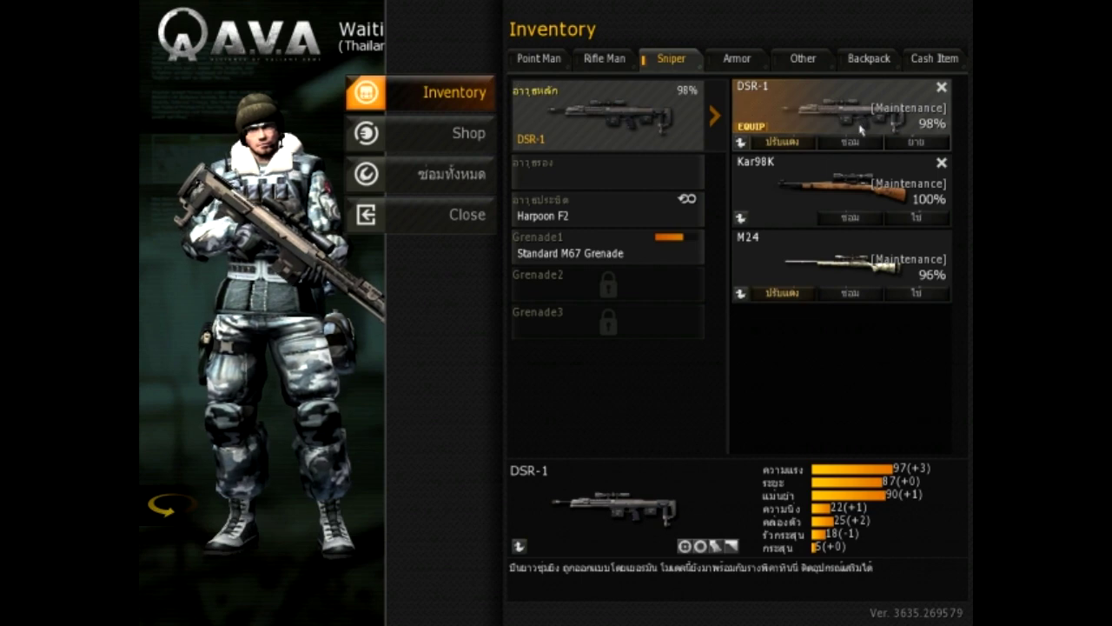
pyautogui.click(852, 140)
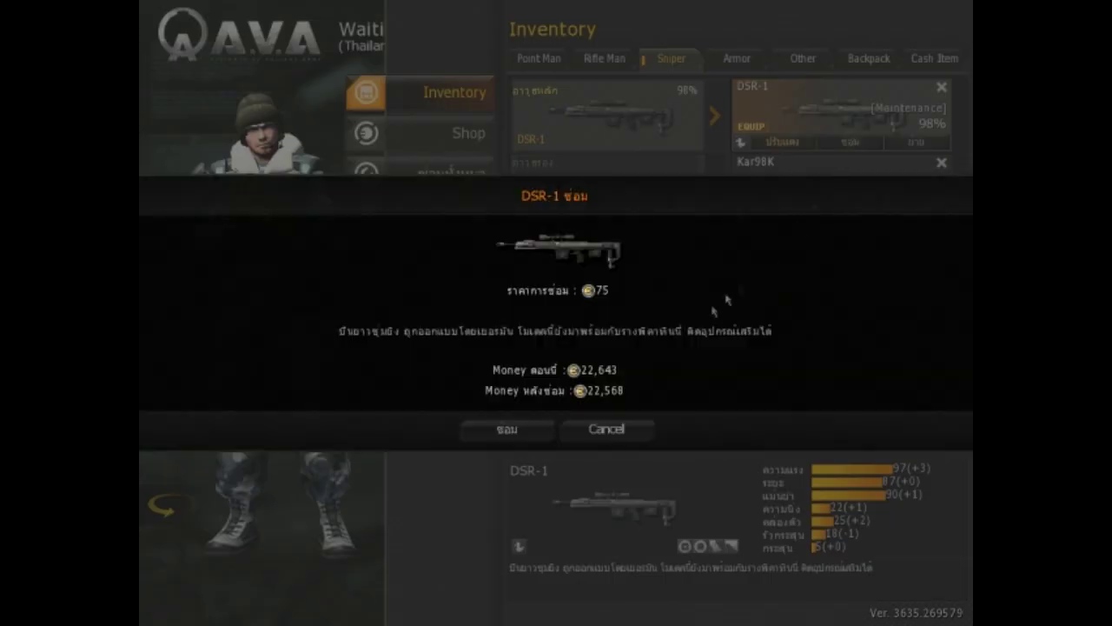
pyautogui.click(532, 426)
pyautogui.click(551, 367)
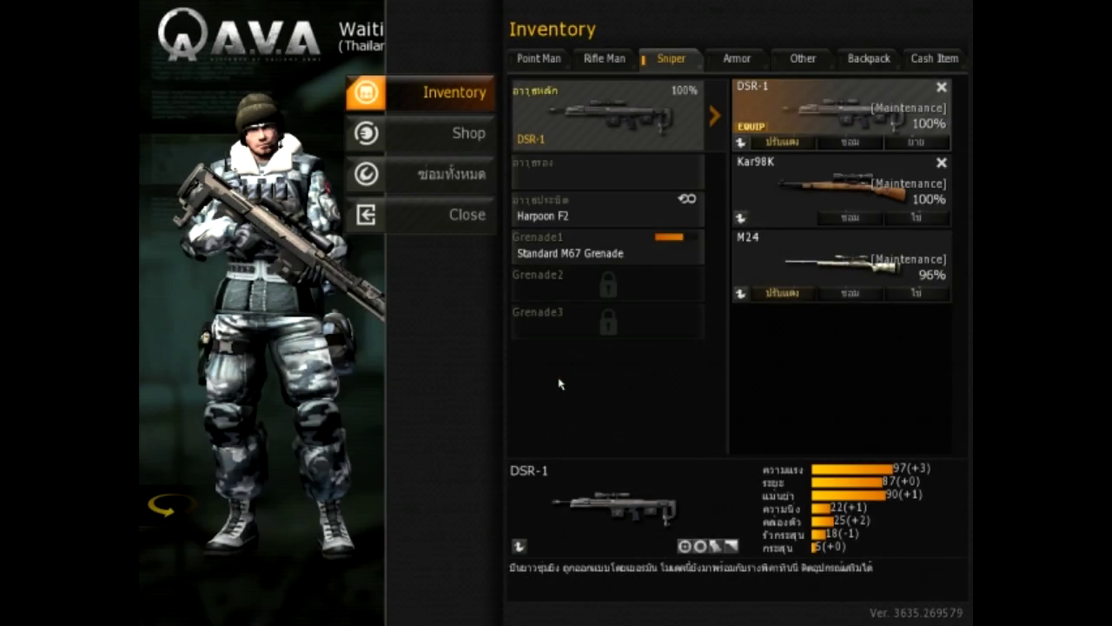
# Step: Examine the DSR-1's fitted scope, barrel, grip and stock modifications, and return to the waiting room
pyautogui.click(782, 142)
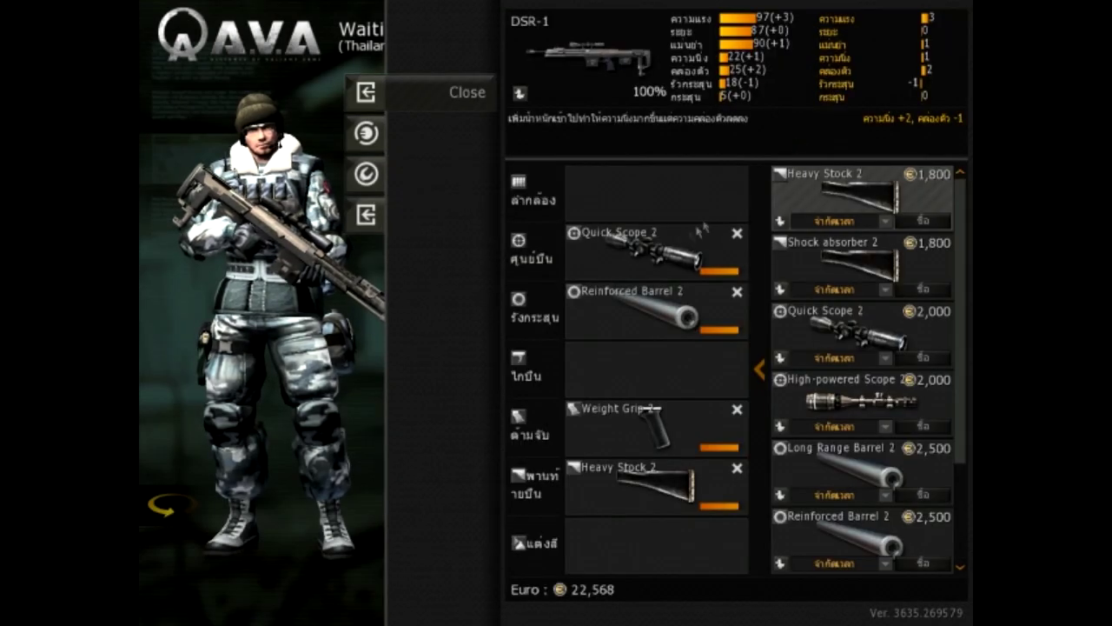
pyautogui.click(671, 244)
pyautogui.click(623, 317)
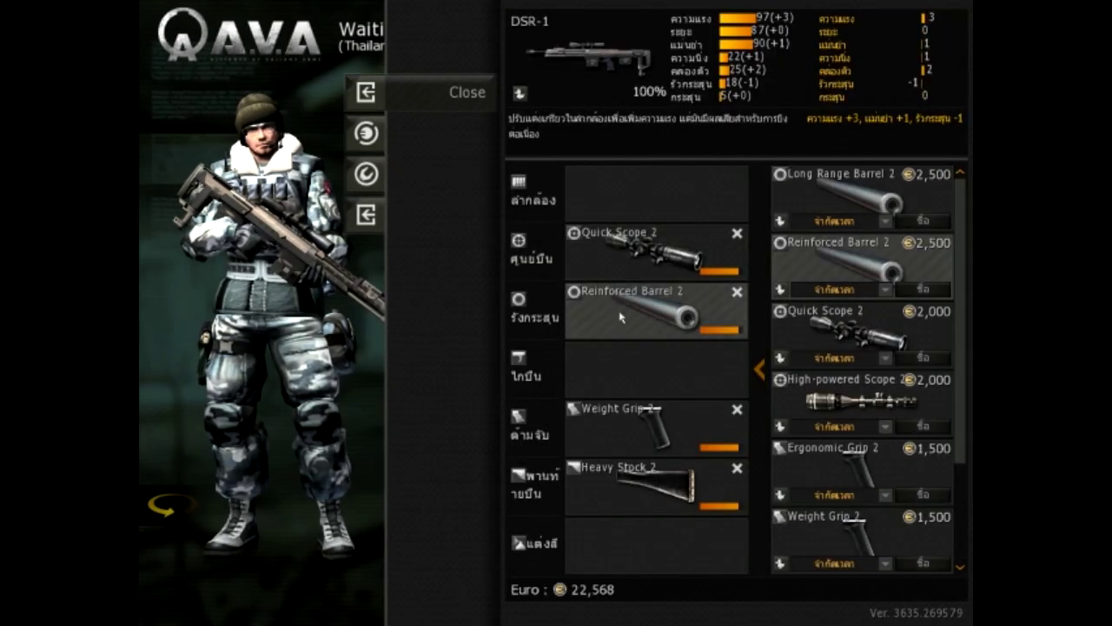
pyautogui.click(596, 409)
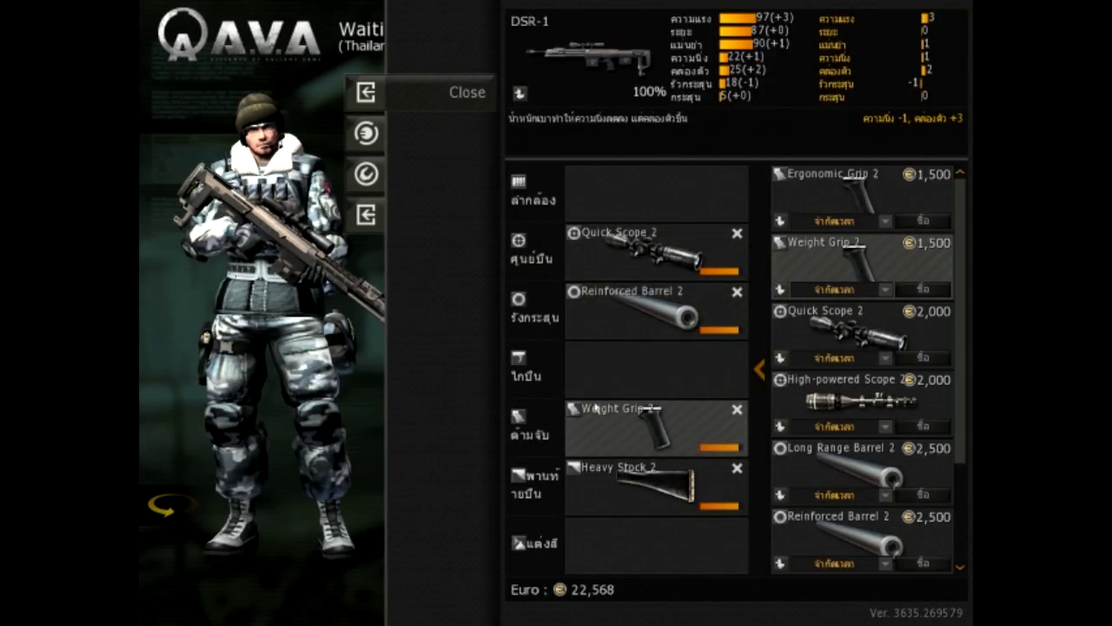
pyautogui.click(603, 497)
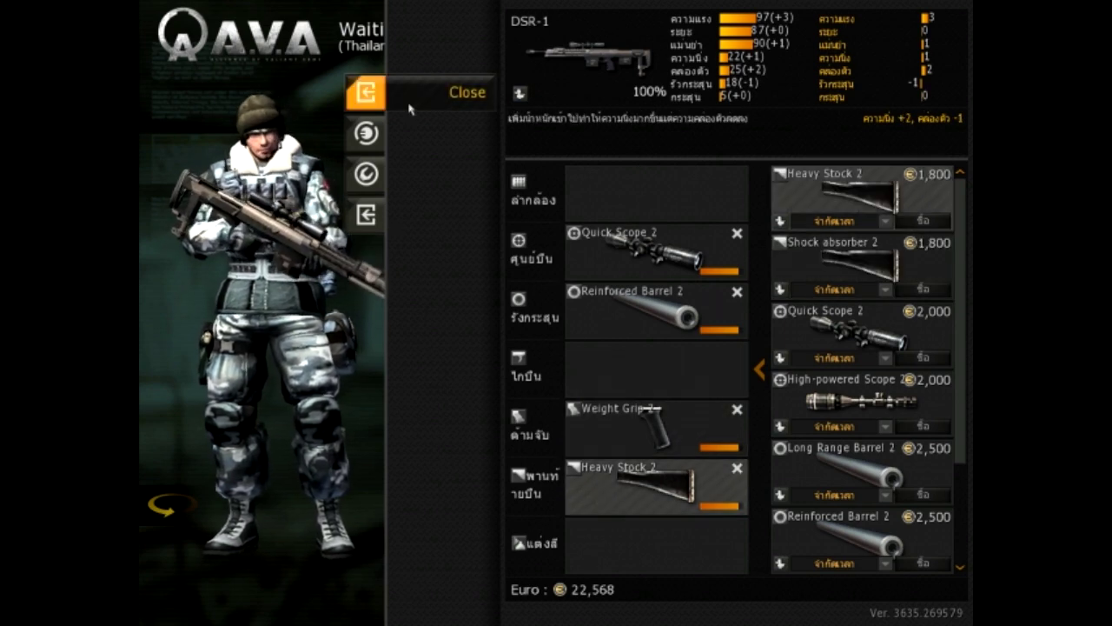
pyautogui.click(365, 92)
pyautogui.click(414, 224)
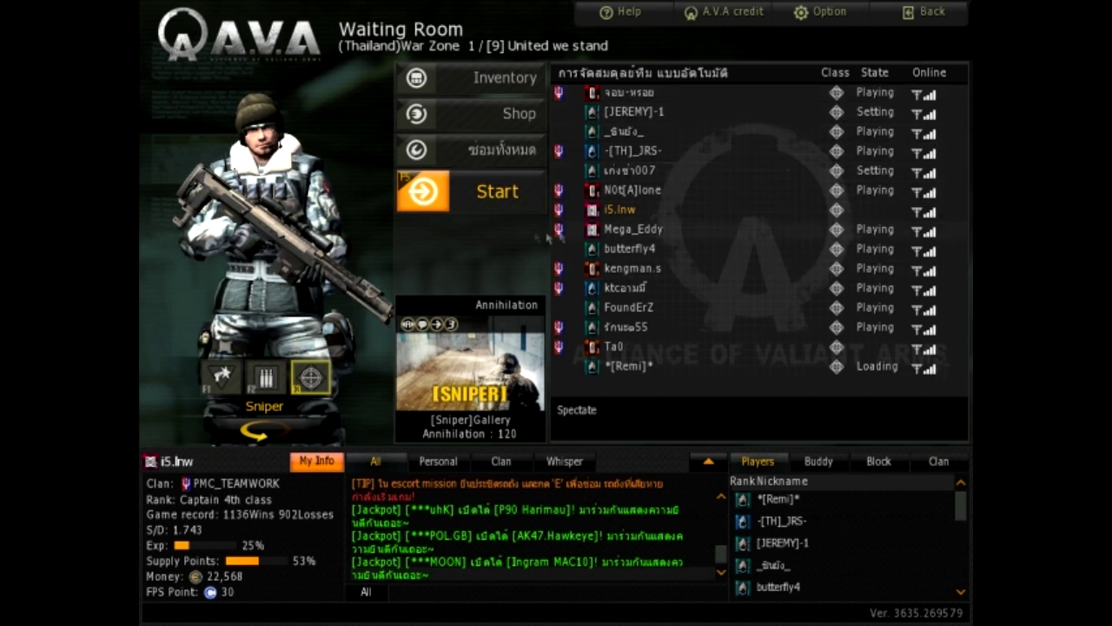
# Step: Start the match and test scoped shots with the DSR-1 on the wall between the doorway and the green mural
pyautogui.click(536, 207)
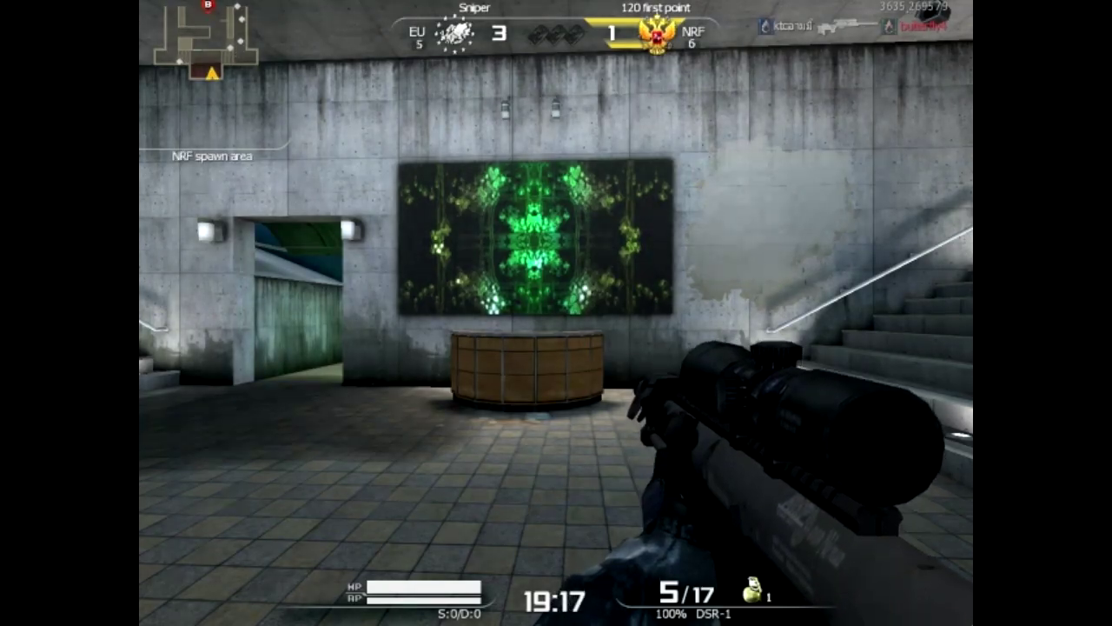
pyautogui.press('s')
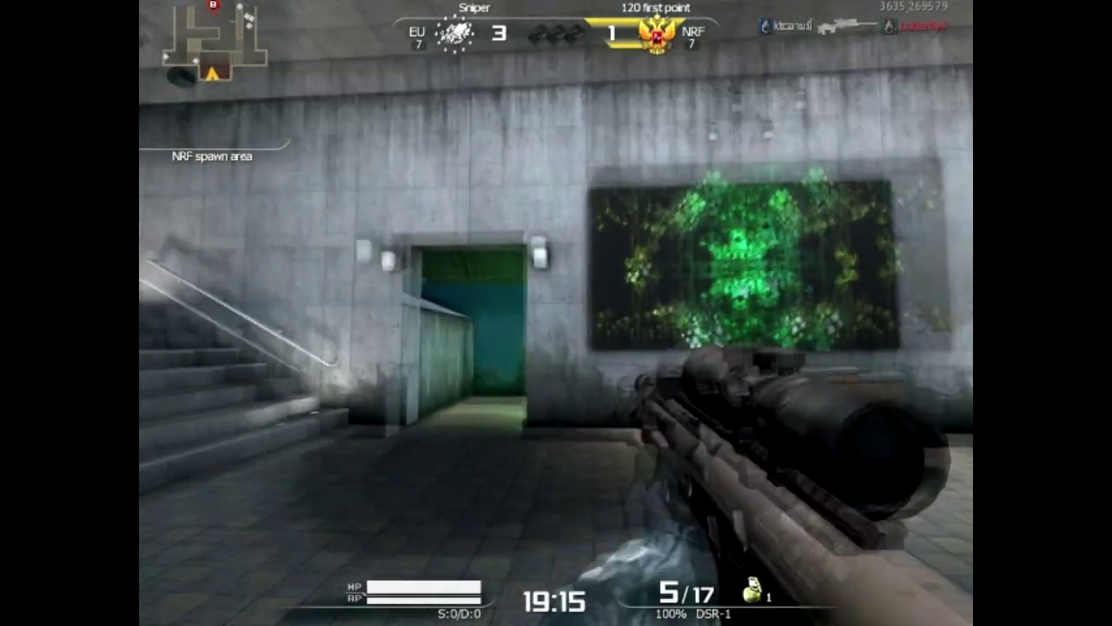
pyautogui.rightClick(556, 313)
pyautogui.click(556, 313)
pyautogui.rightClick(556, 313)
pyautogui.click(556, 313)
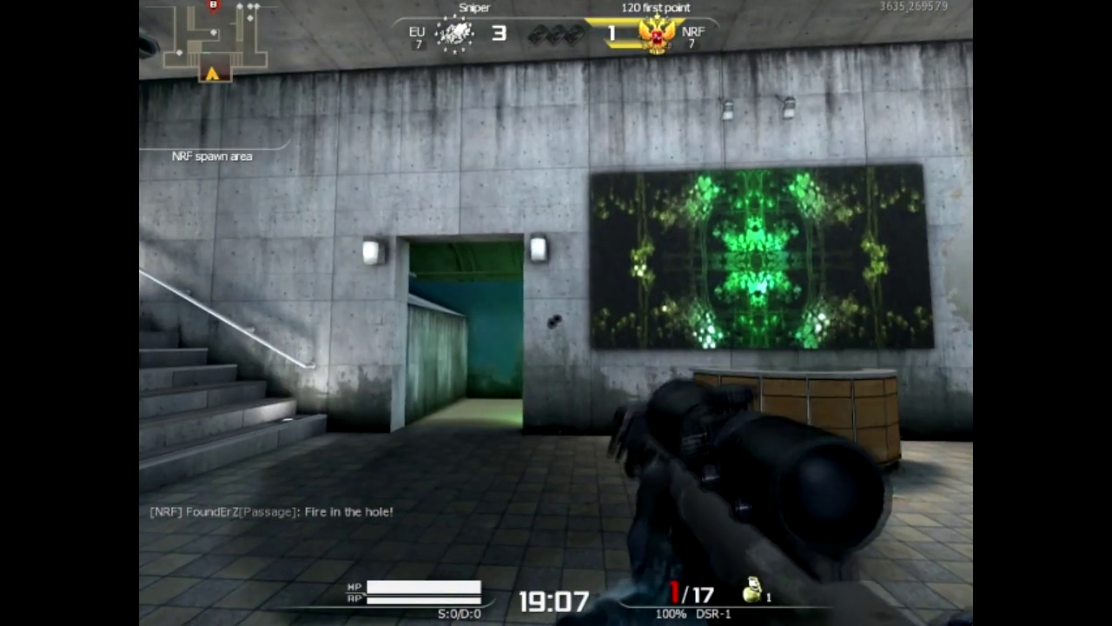
pyautogui.rightClick(556, 313)
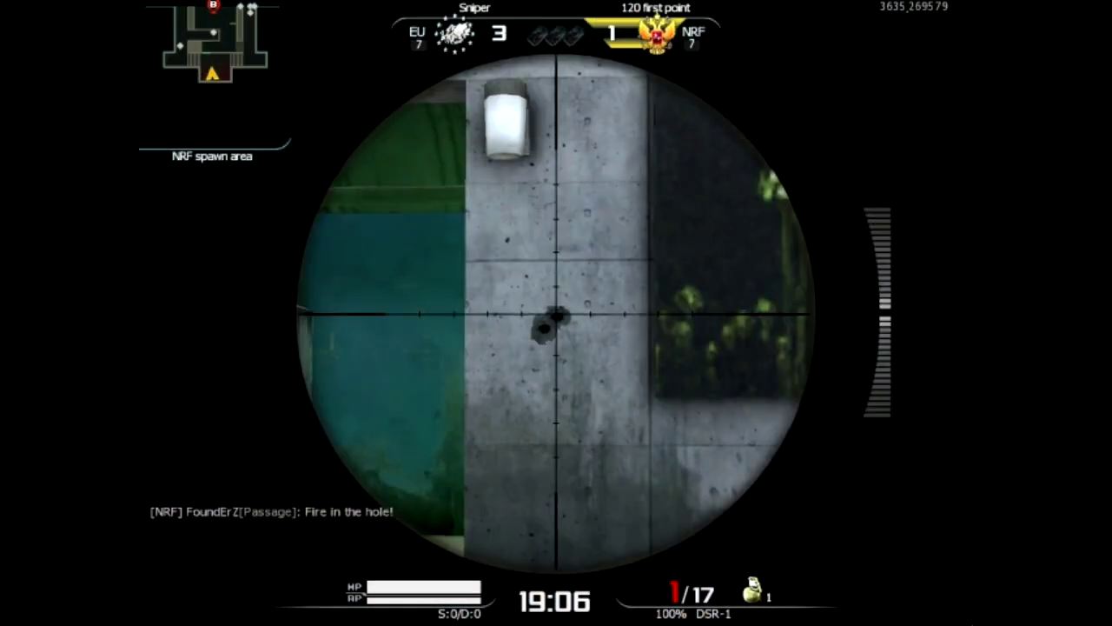